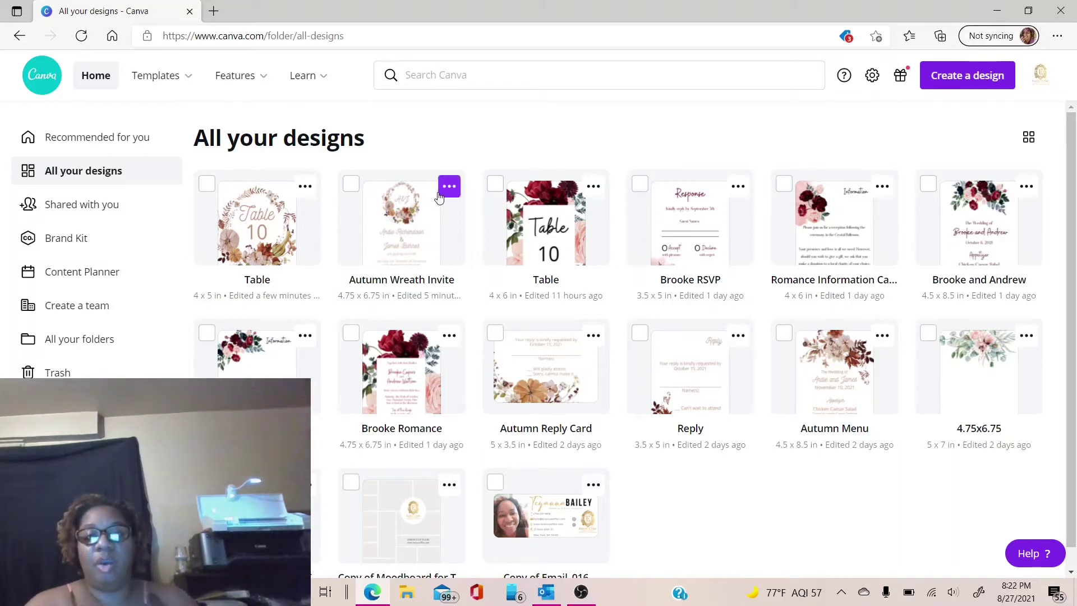
Open the Autumn Wreath Invite, clear the wreath's A&J monogram and type new initials.
left_click(429, 197)
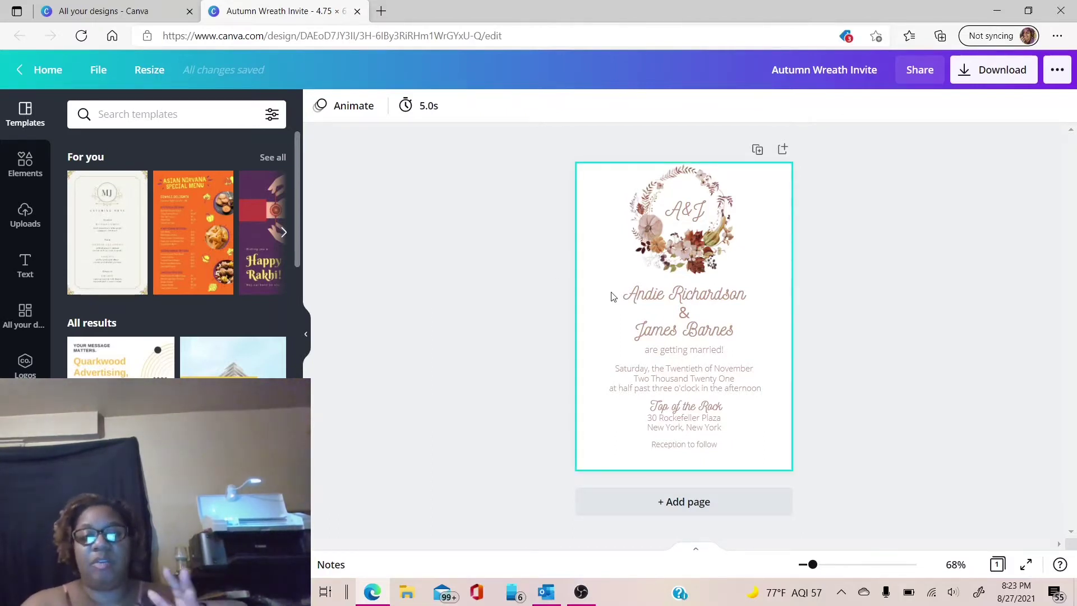
left_click(701, 209)
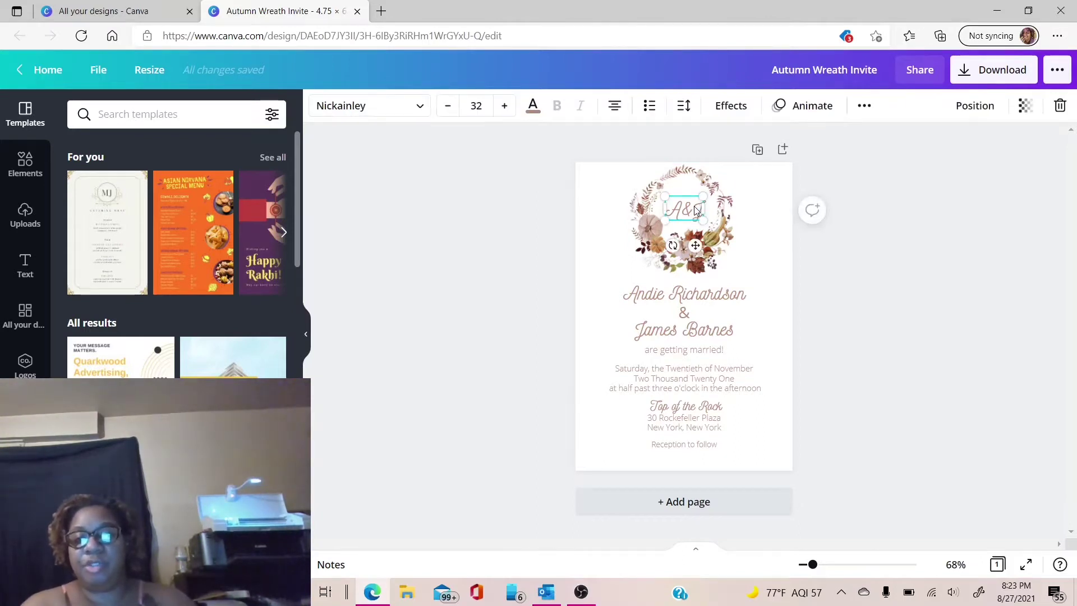
left_click(695, 206)
key("Delete")
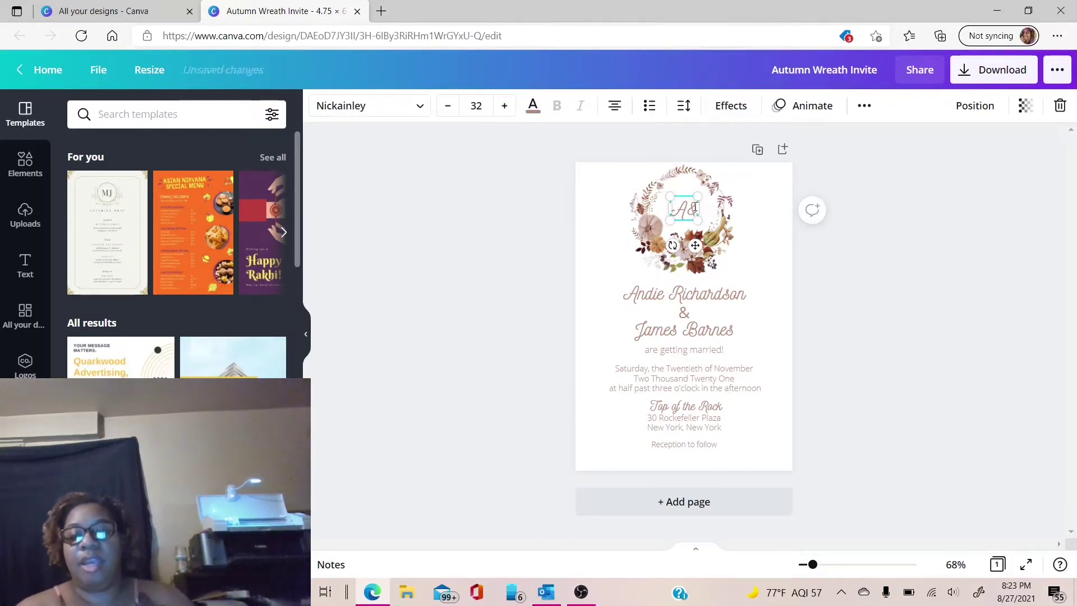
key("BackSpace")
key("BackSpace")
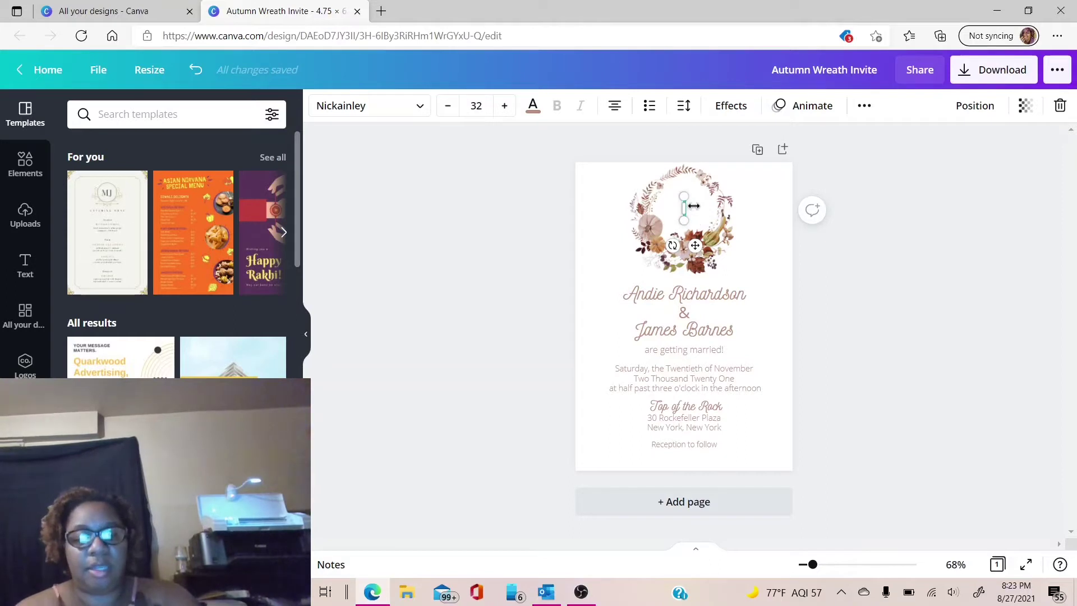
type("F")
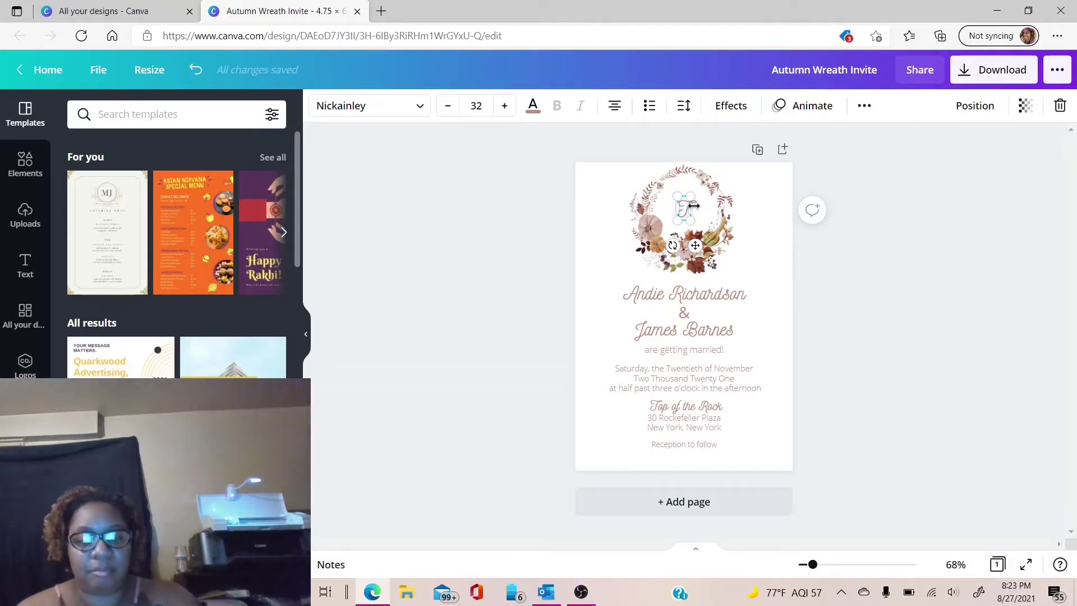
type("&")
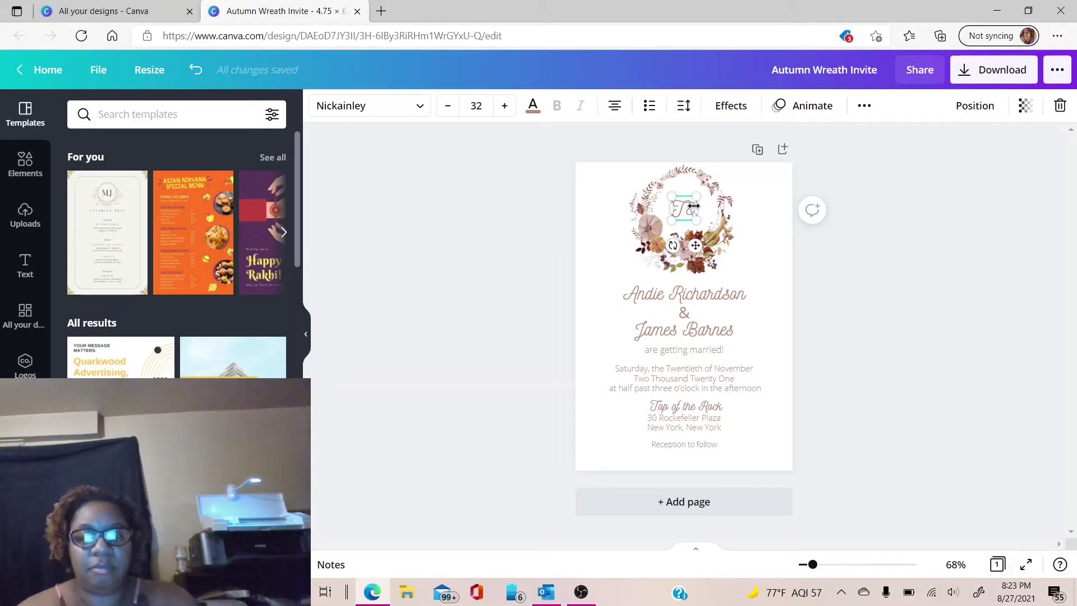
type("J")
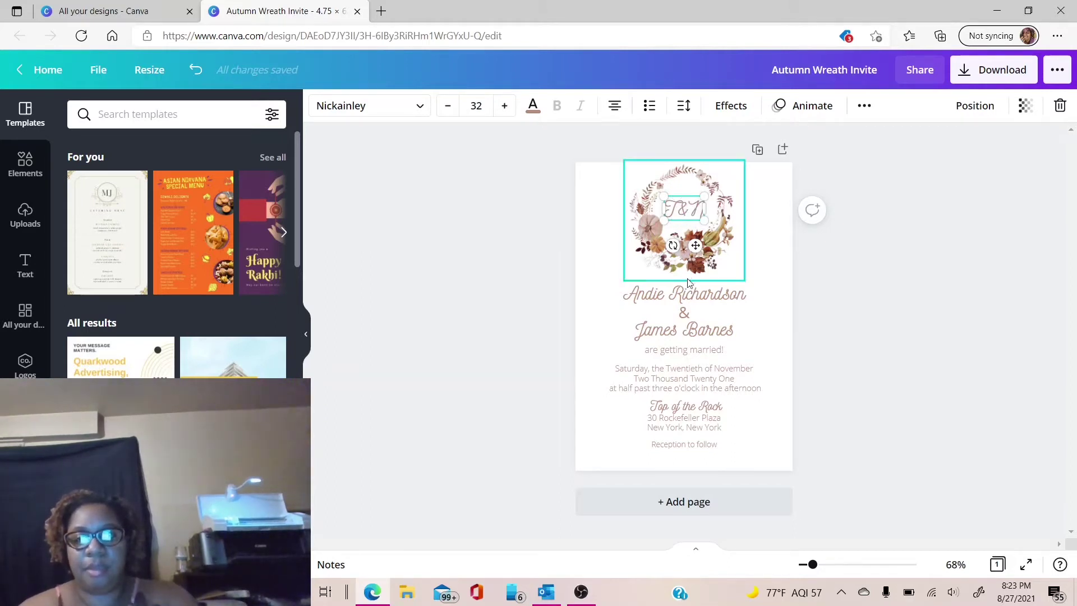
Replace the first partner's name on the invitation with the new name.
left_click(689, 302)
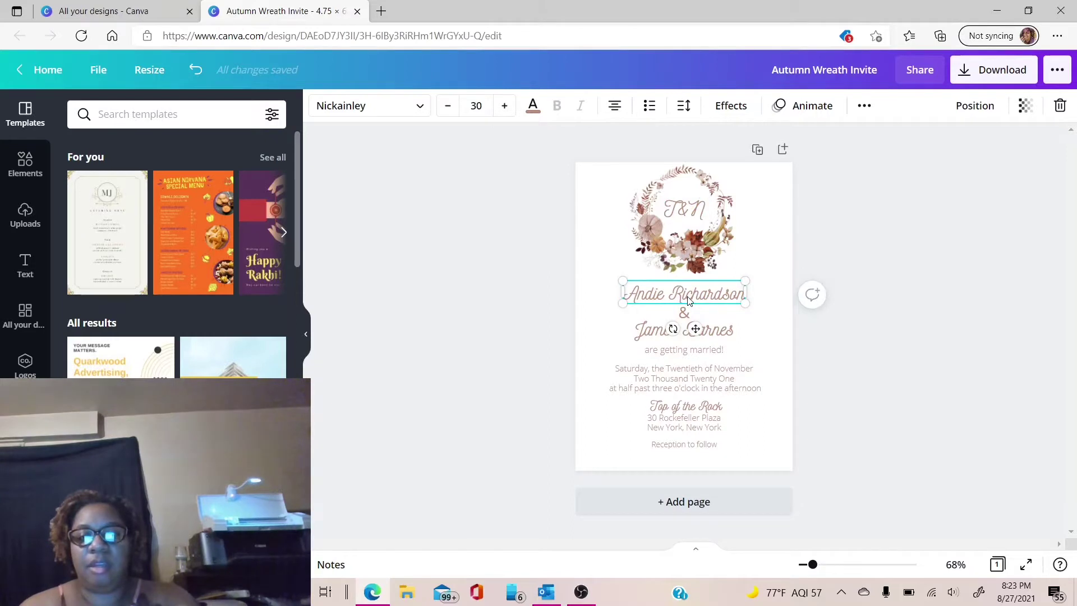
left_click(743, 296)
key("BackSpace")
key("BackSpace")
key("BackSpace")
key("BackSpace")
key("BackSpace")
key("BackSpace")
key("BackSpace")
key("BackSpace")
key("BackSpace")
key("BackSpace")
key("BackSpace")
key("BackSpace")
key("BackSpace")
key("BackSpace")
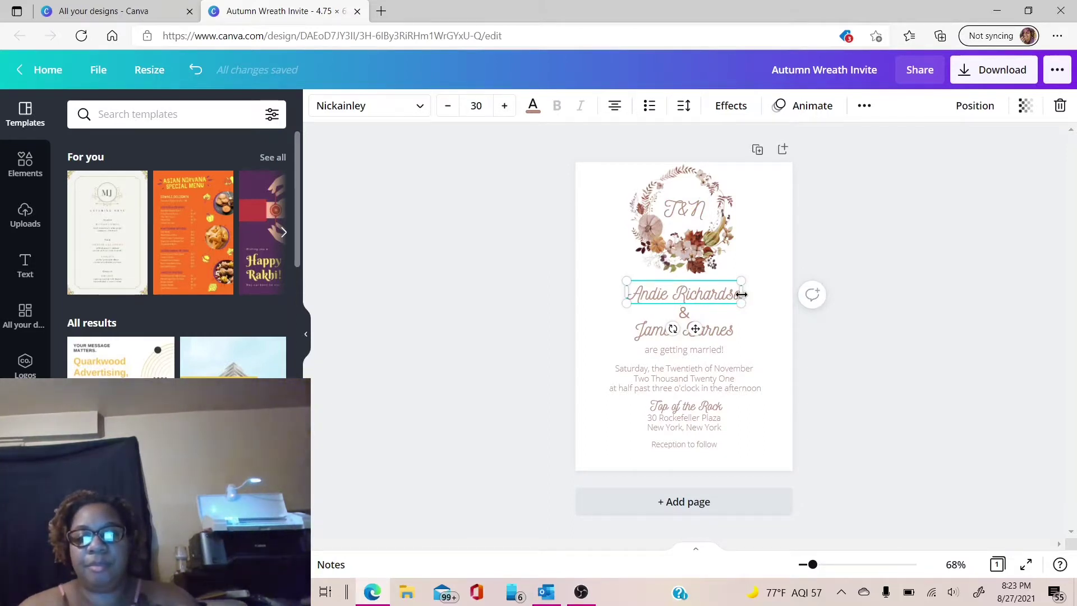
key("BackSpace")
type("ndre")
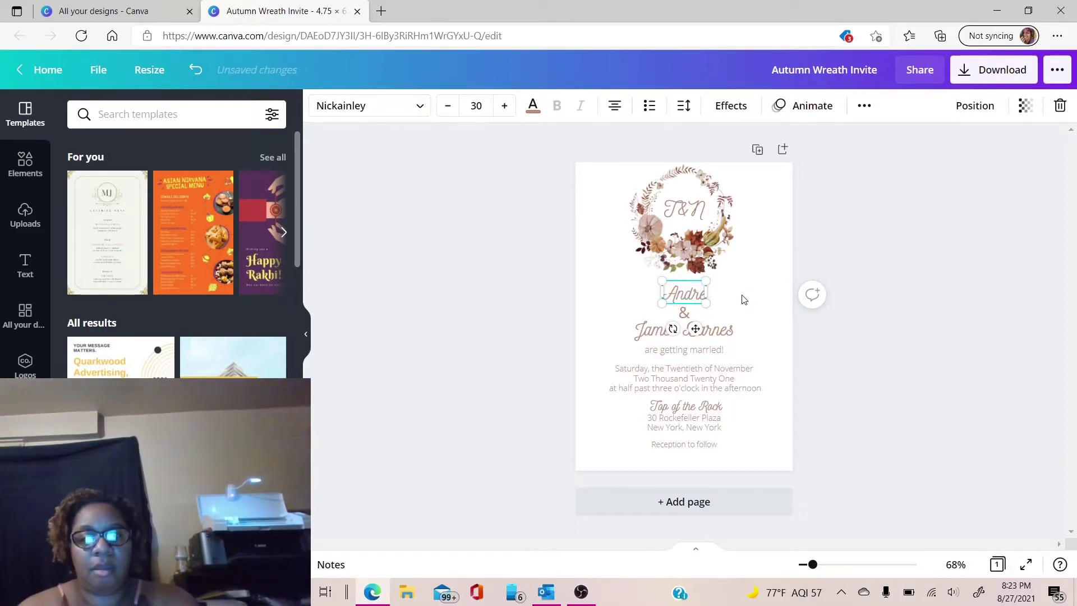
type("a")
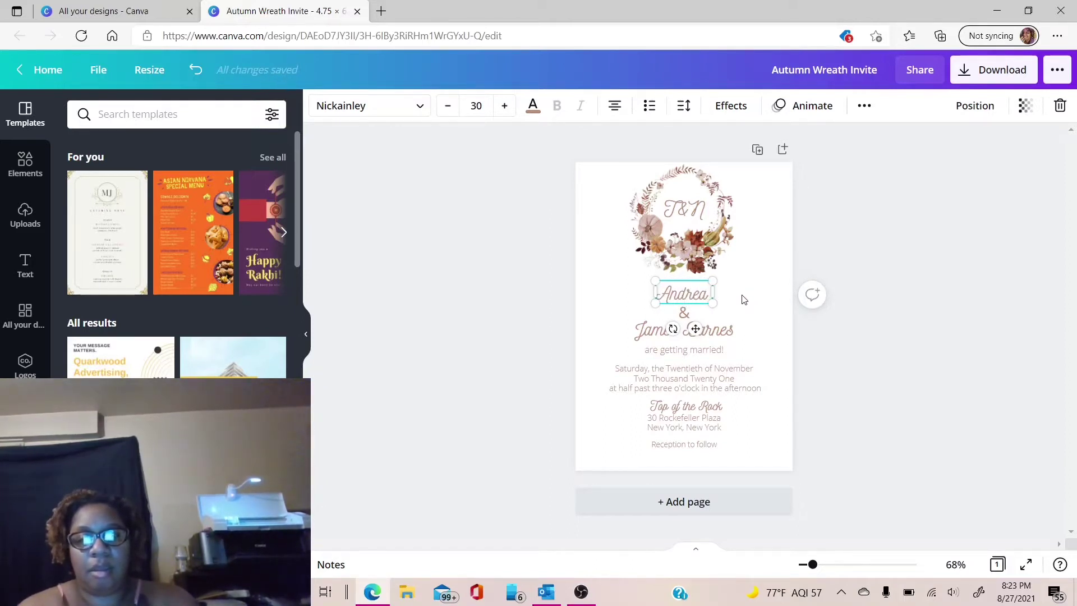
type(" Deeds")
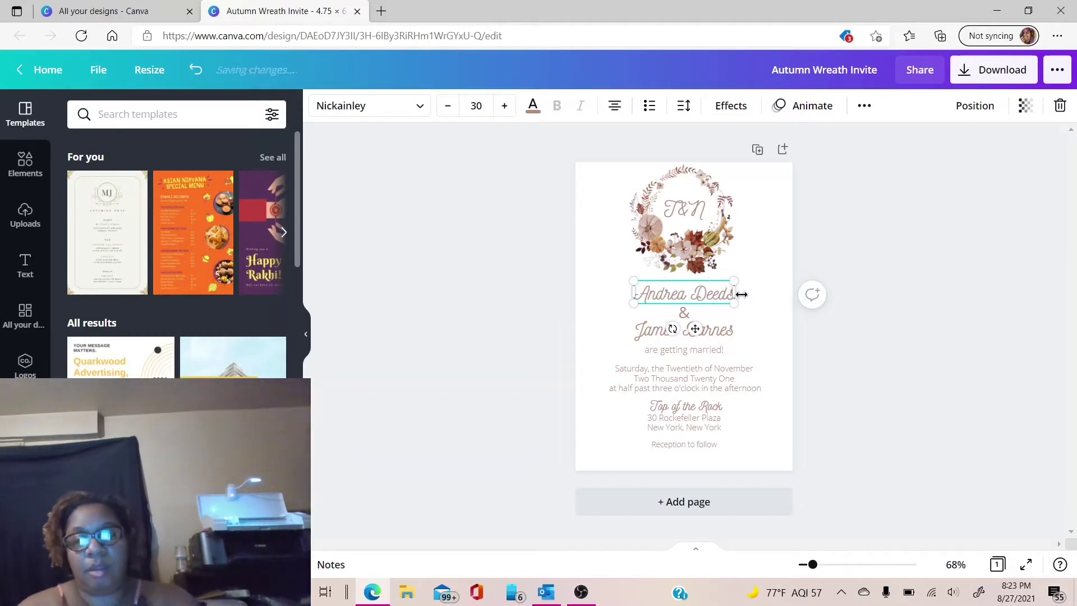
Select both name lines together and bring up the font list for them.
left_click(722, 330)
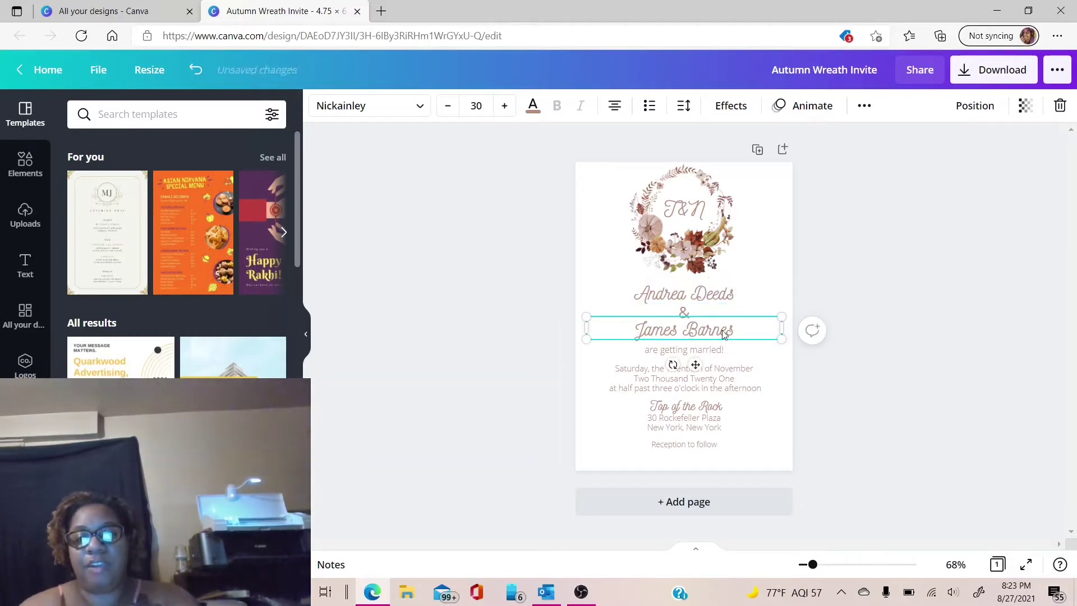
left_click(724, 300)
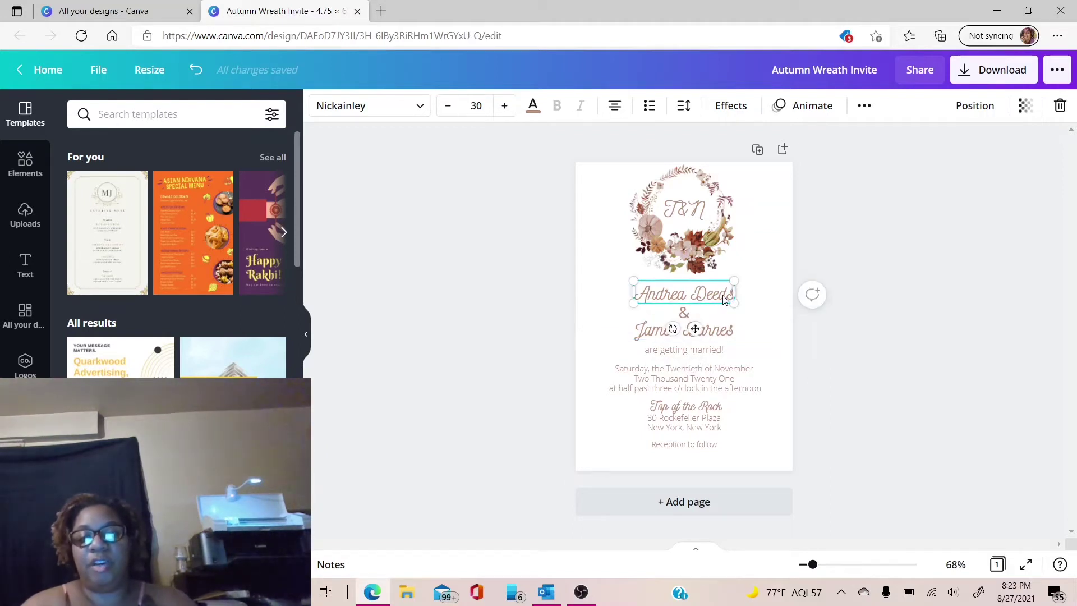
left_click(720, 337, "shift")
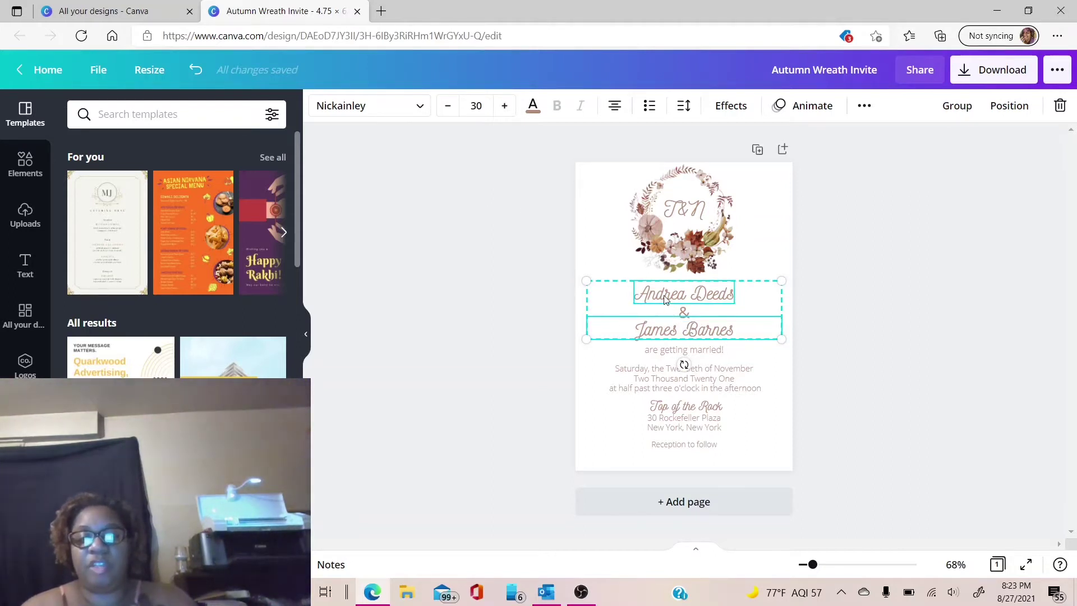
left_click(670, 338, "shift")
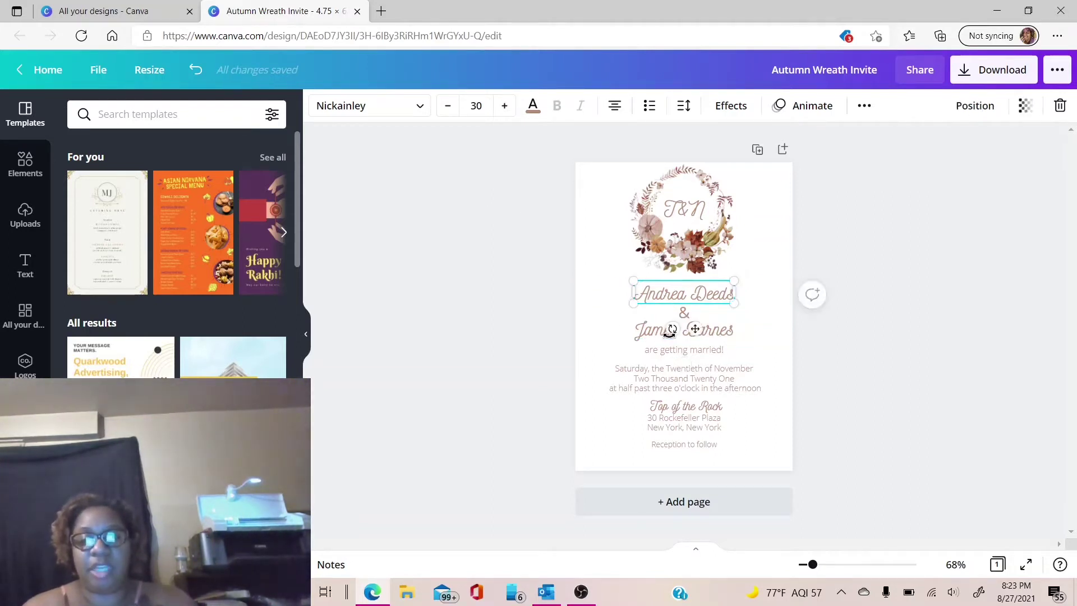
left_click(659, 337, "shift")
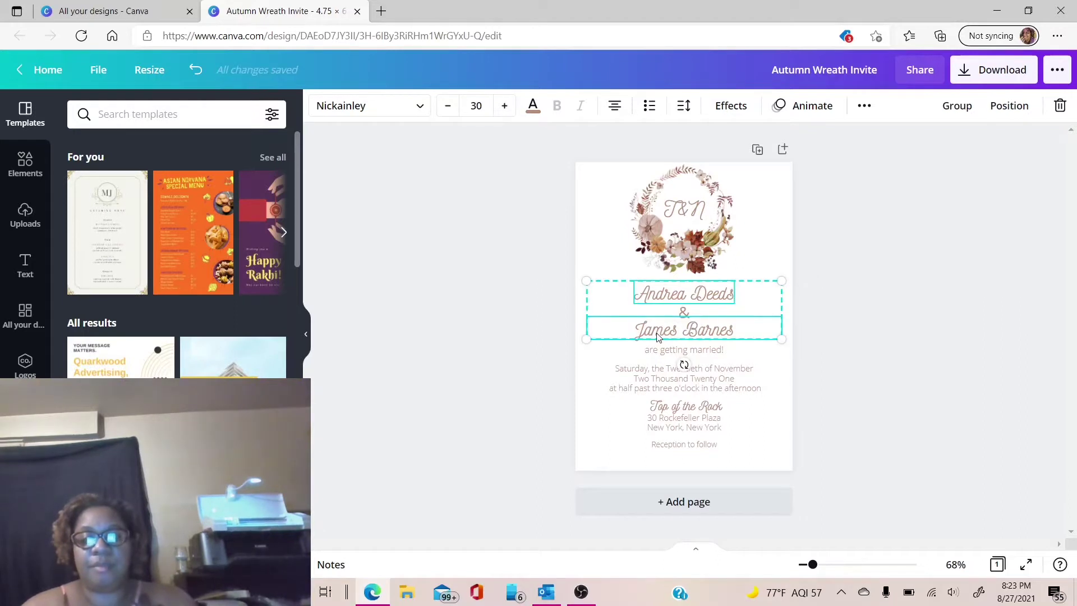
left_click(420, 107)
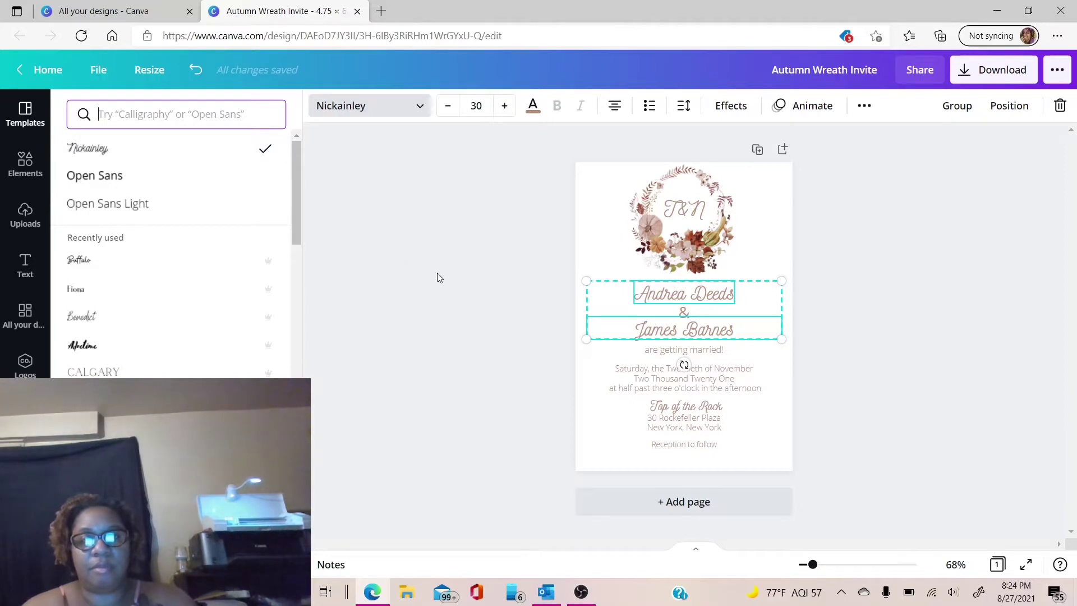
Close the font list without changes, then deselect the text and select the page background.
key("Escape")
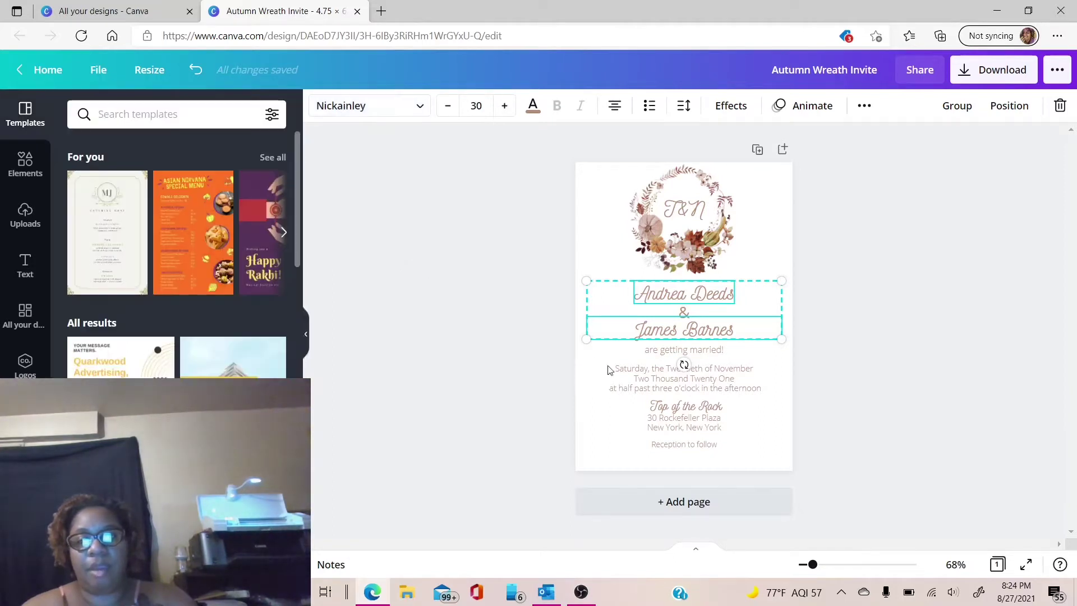
left_click(660, 360)
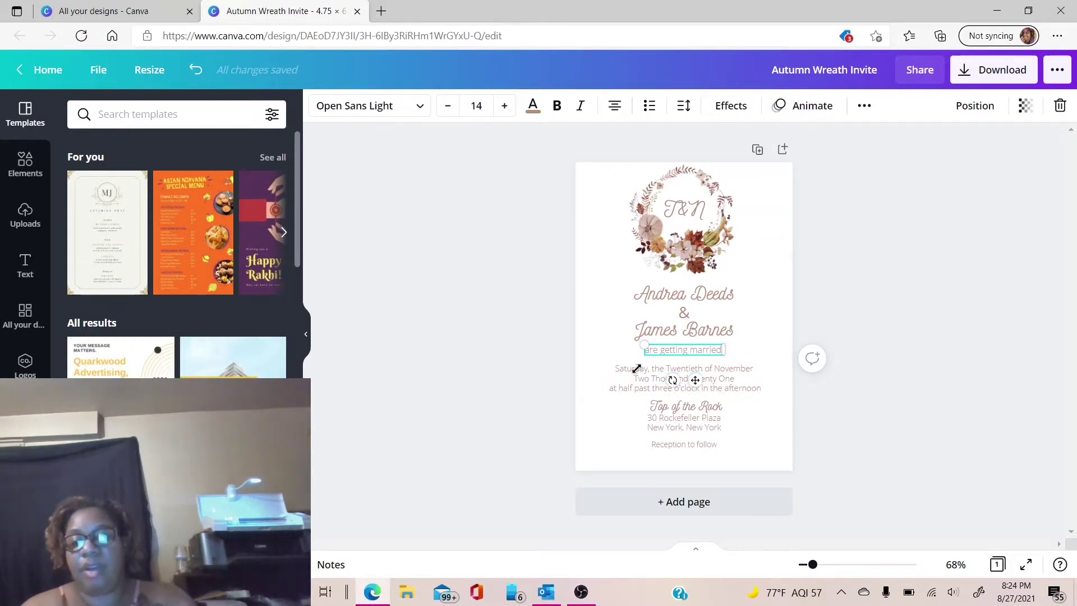
left_click(606, 419)
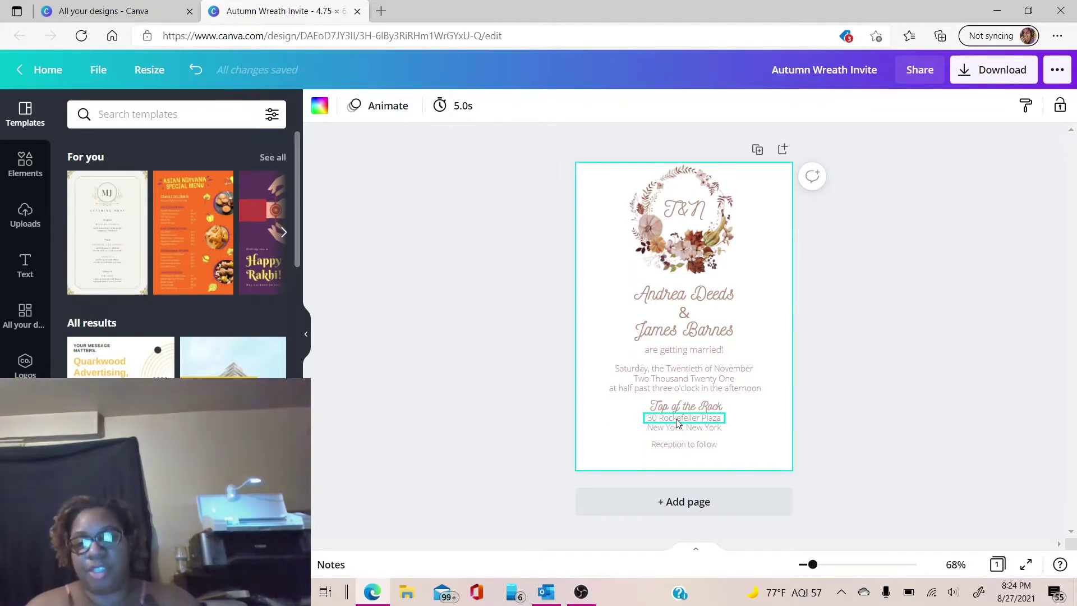
Restore the wreath monogram text from T&N to A&J, undoing an accidental deletion.
left_click(701, 213)
key("Delete")
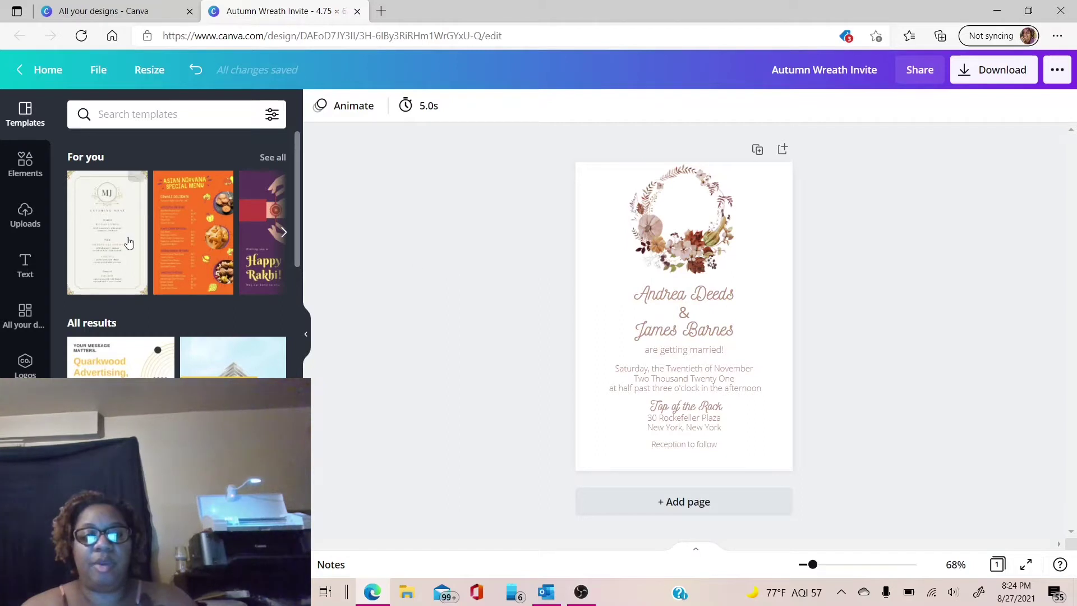
left_click(197, 69)
left_click(668, 211)
left_click(667, 211)
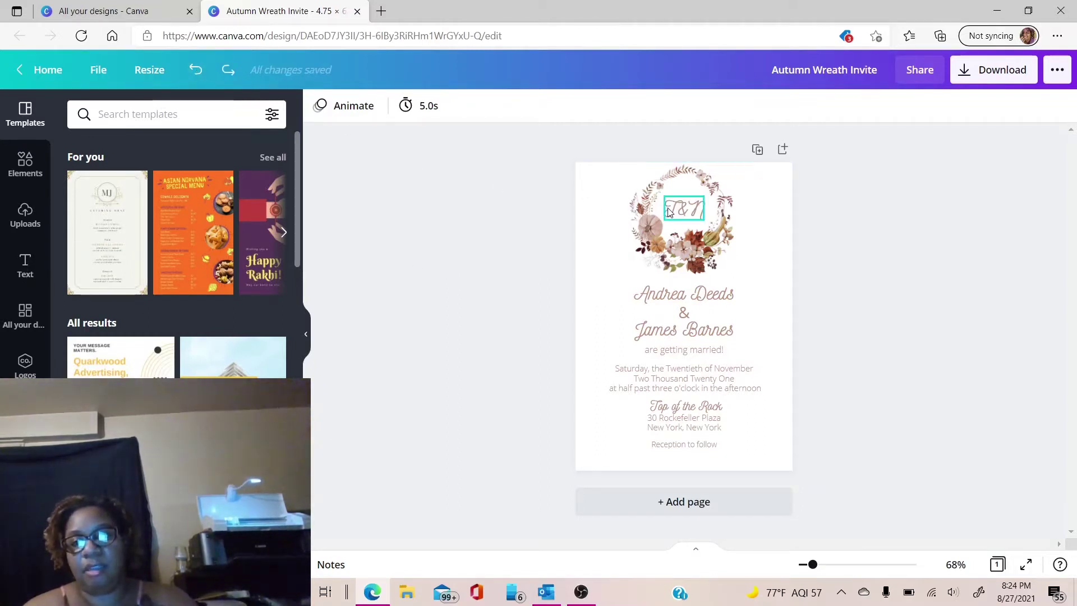
double_click(699, 212)
key("BackSpace")
key("BackSpace")
key("BackSpace")
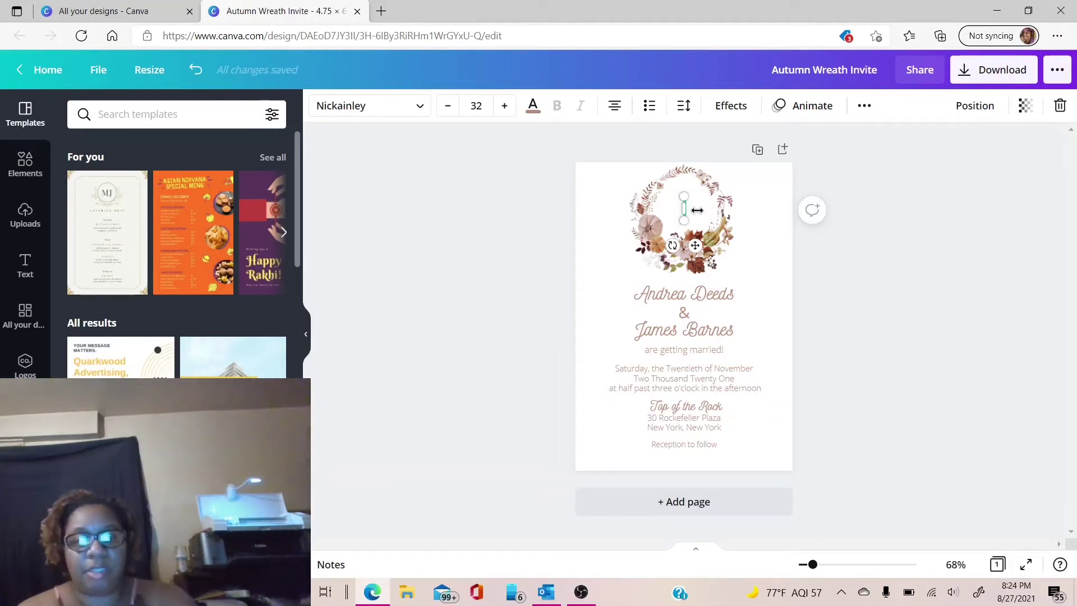
type("A")
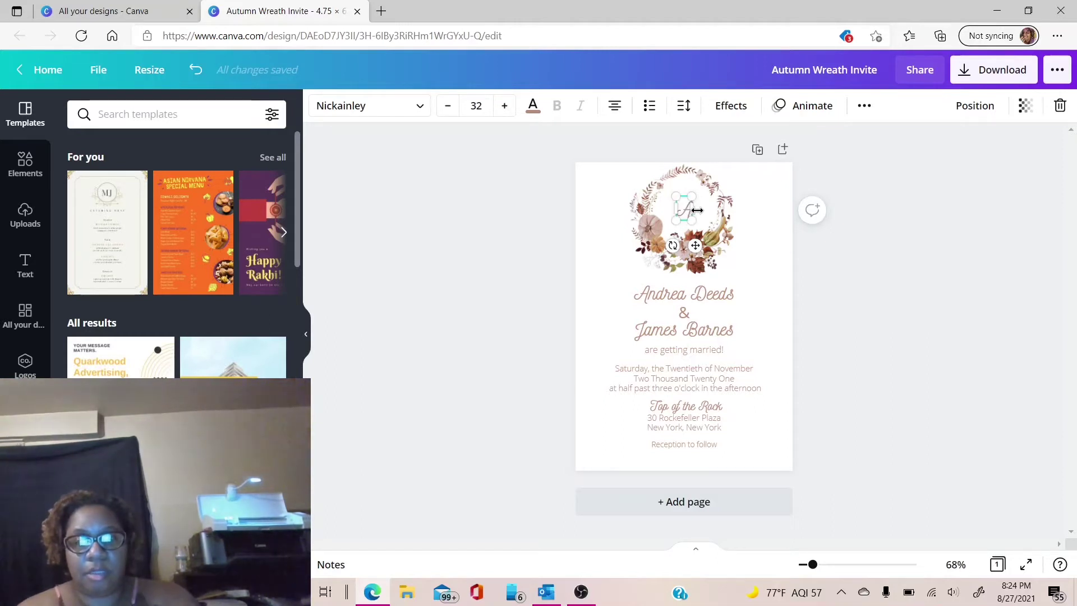
type("&J")
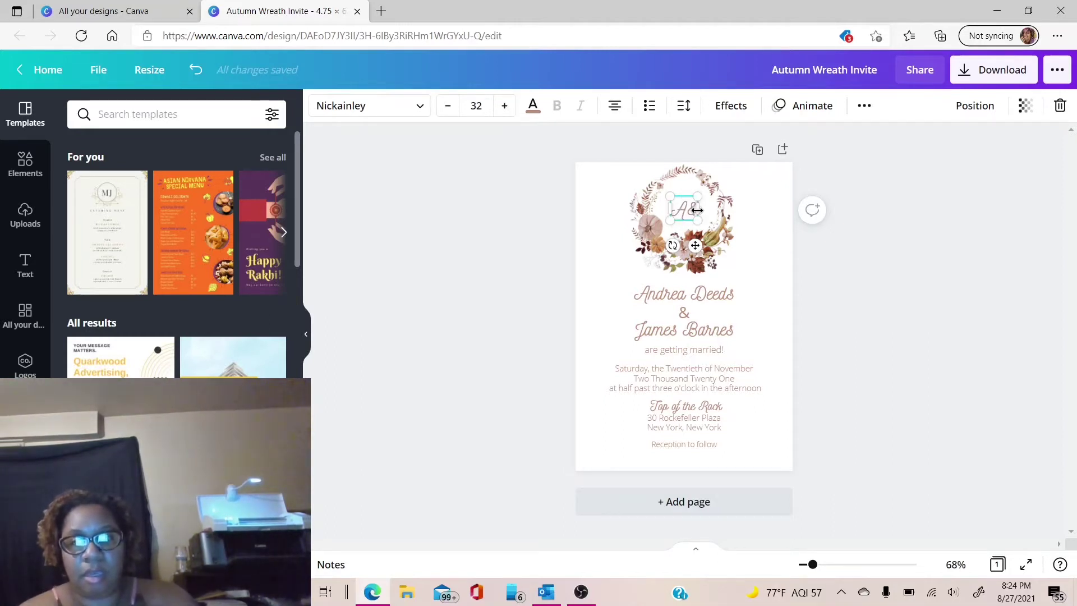
Select the first partner's name line, deselect everything, then select it again.
left_click(668, 293)
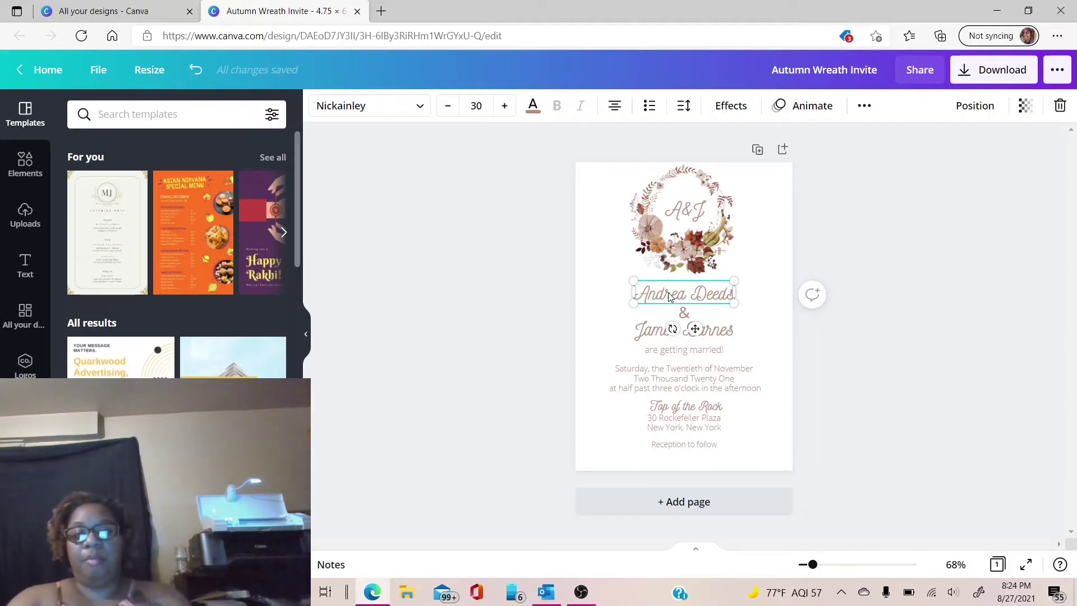
left_click(516, 433)
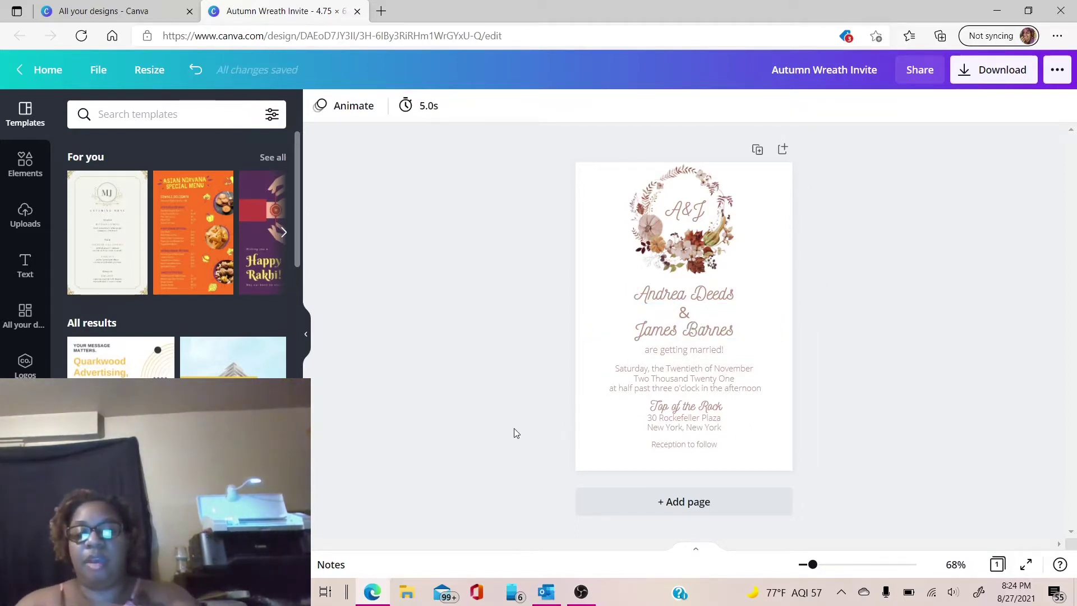
left_click(711, 293)
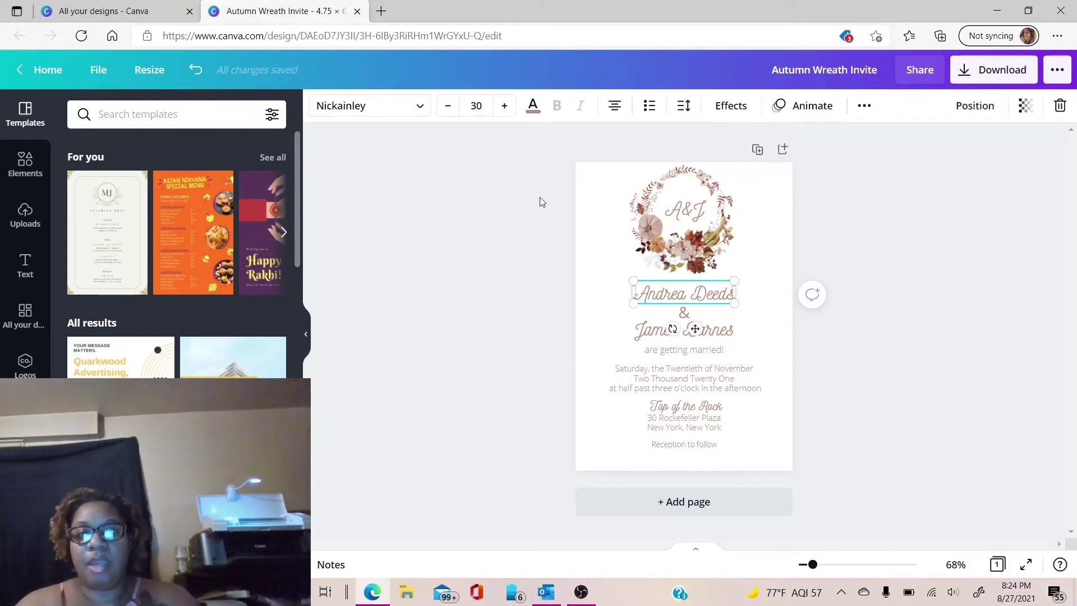
left_click(532, 108)
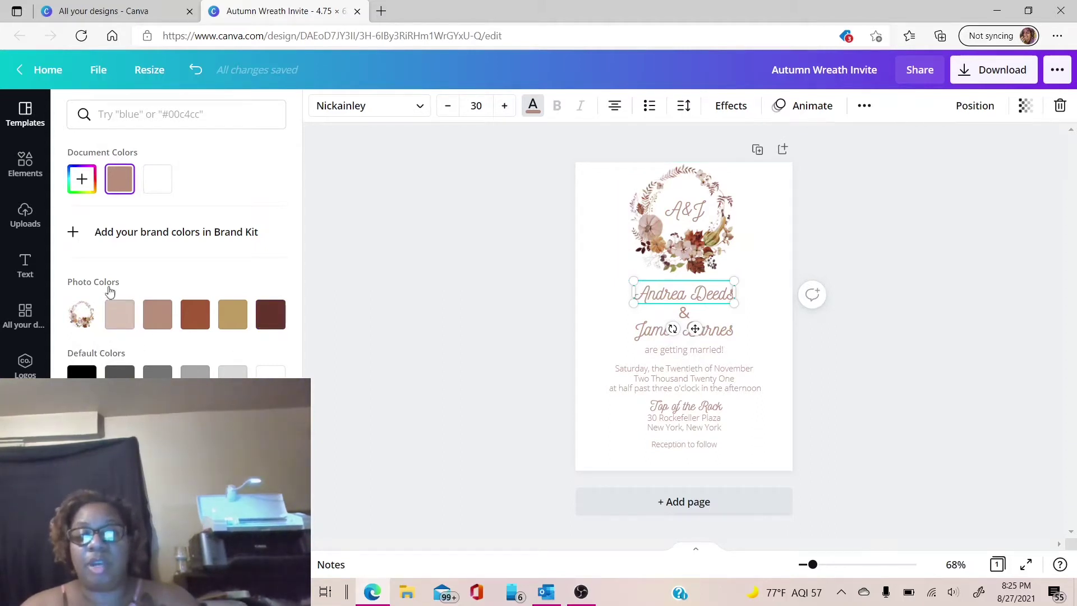
left_click(85, 178)
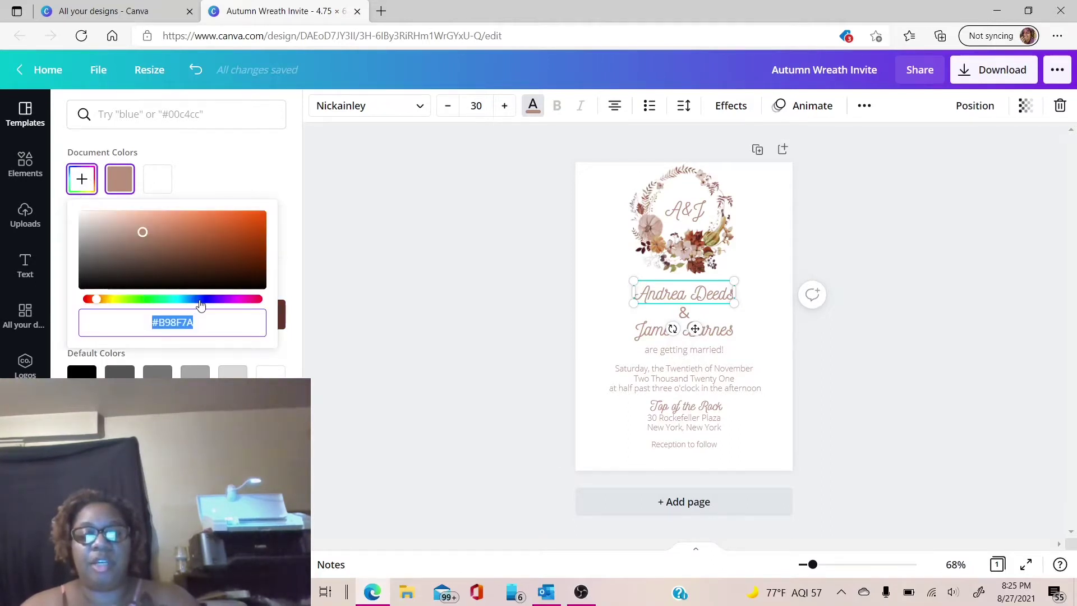
left_click(250, 168)
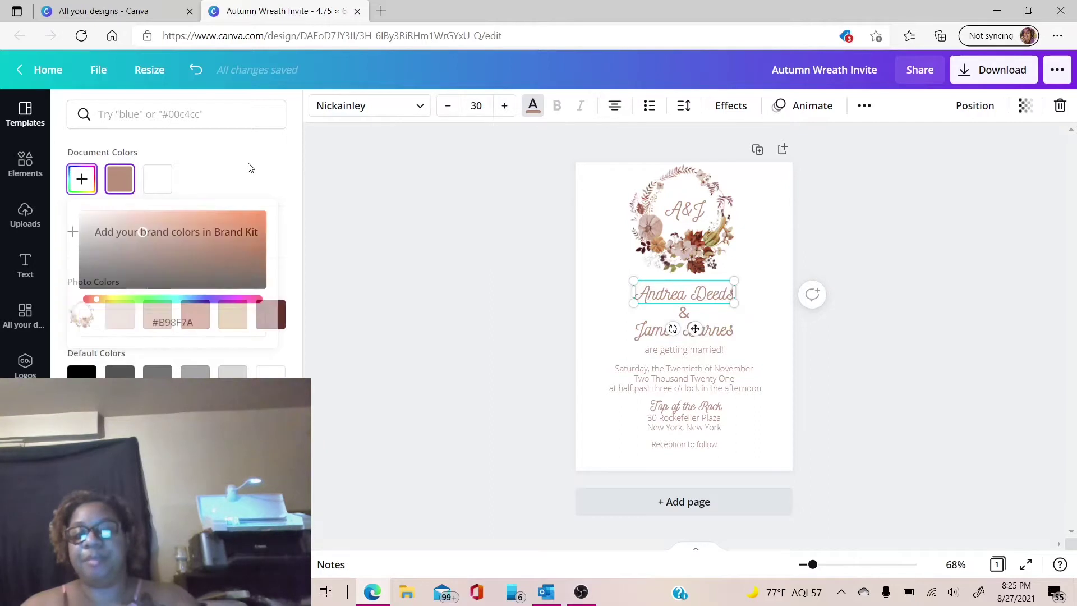
left_click(481, 221)
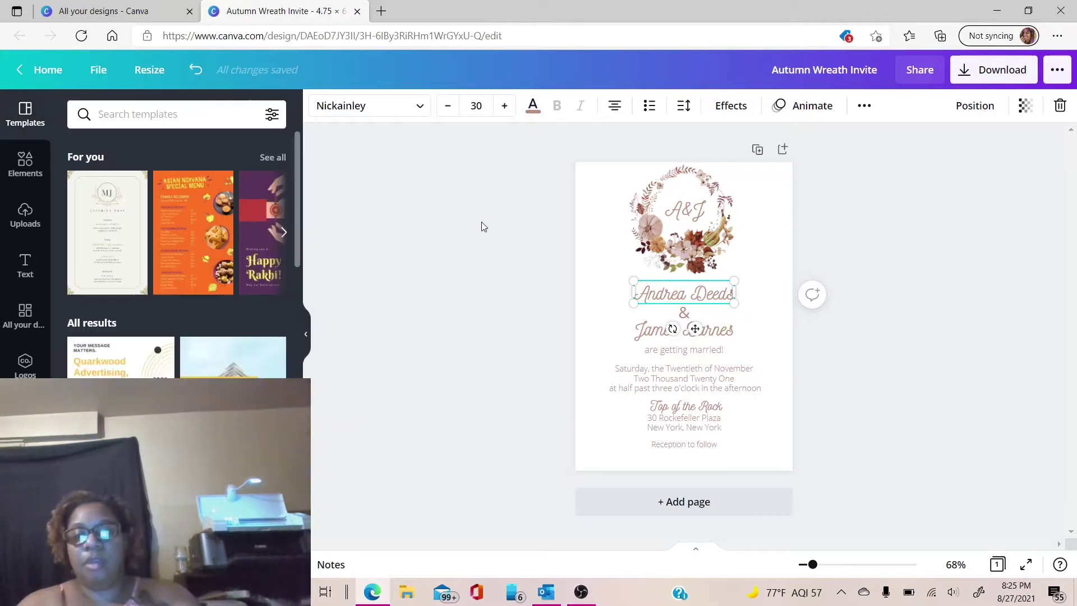
left_click(608, 292)
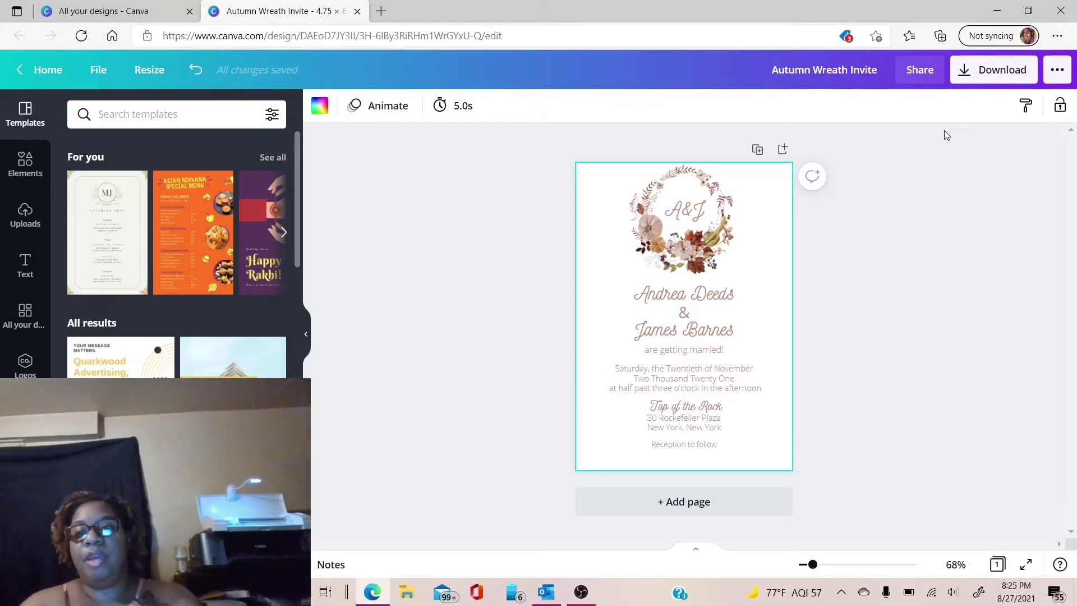
Download the invitation with PNG file type and open the downloaded image.
left_click(992, 66)
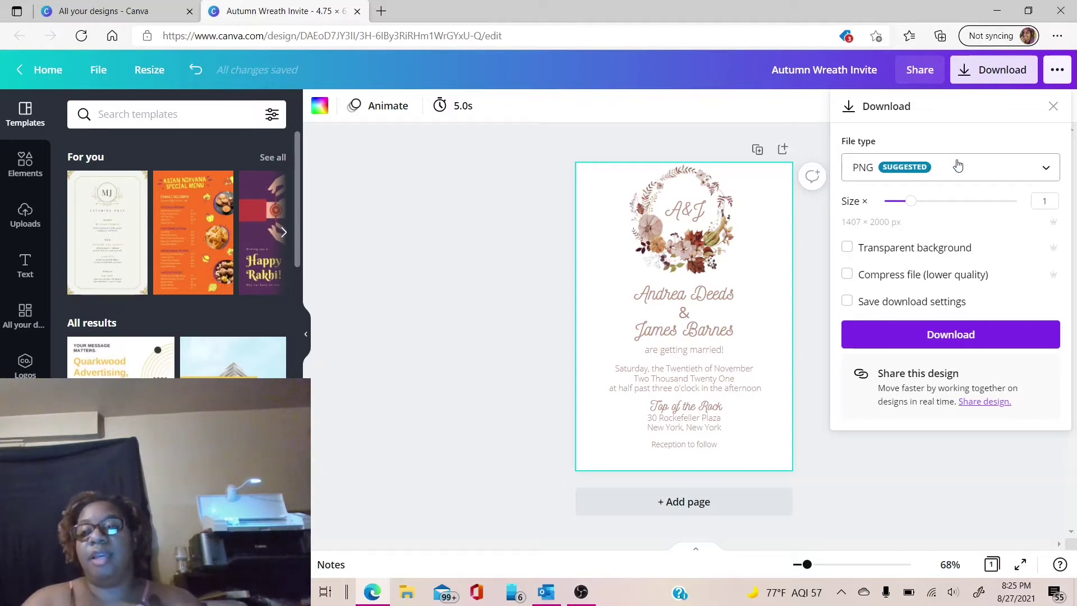
left_click(1047, 167)
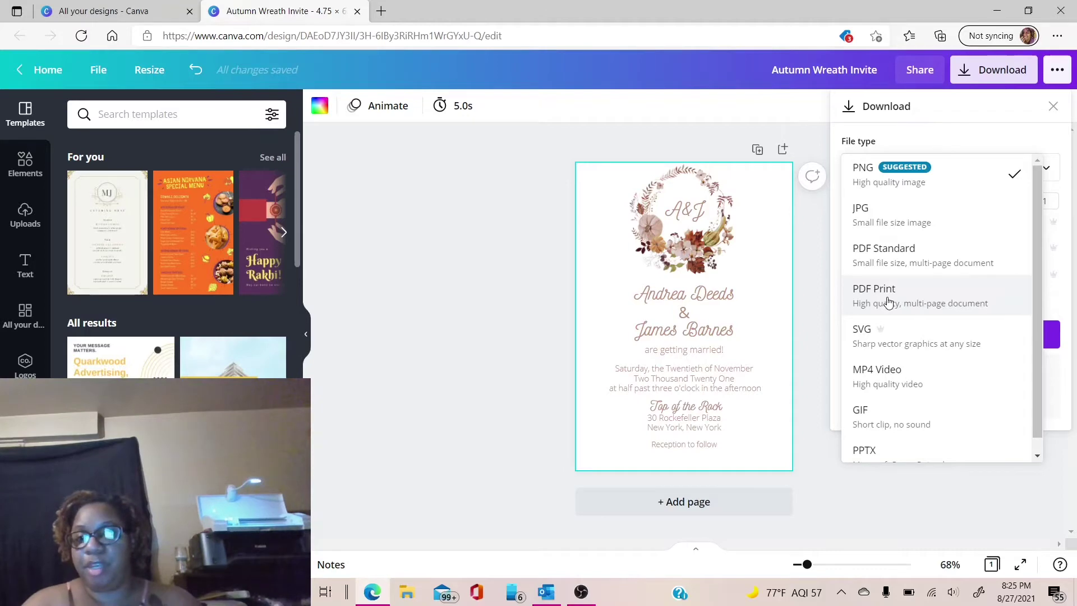
left_click(883, 177)
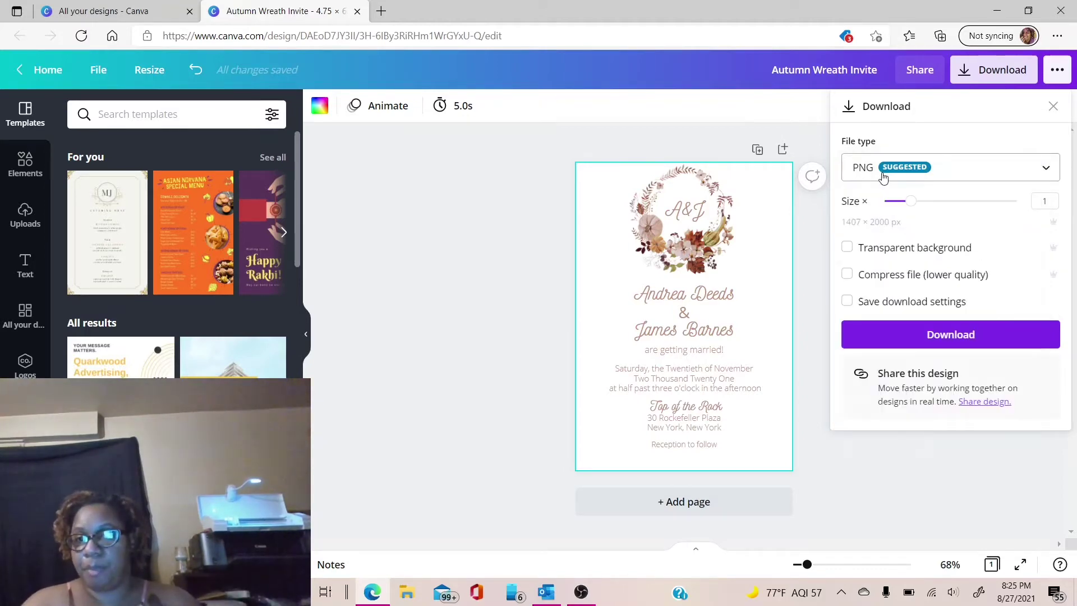
left_click(924, 335)
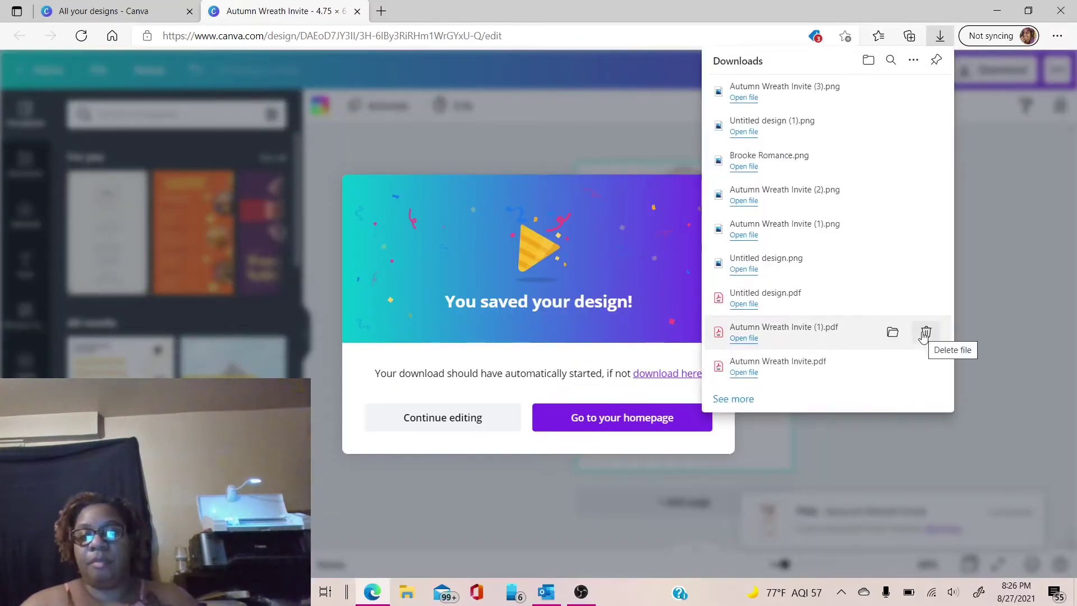
left_click(744, 97)
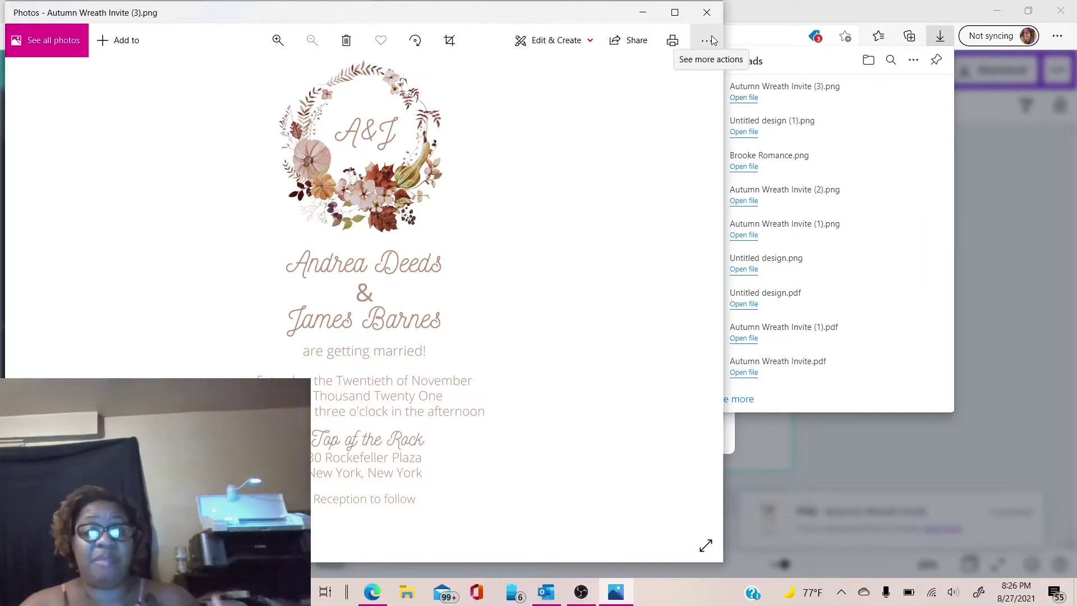
Save a copy of Autumn Wreath Invite (3).png to Pictures, then close Photos and the downloads list.
left_click(706, 40)
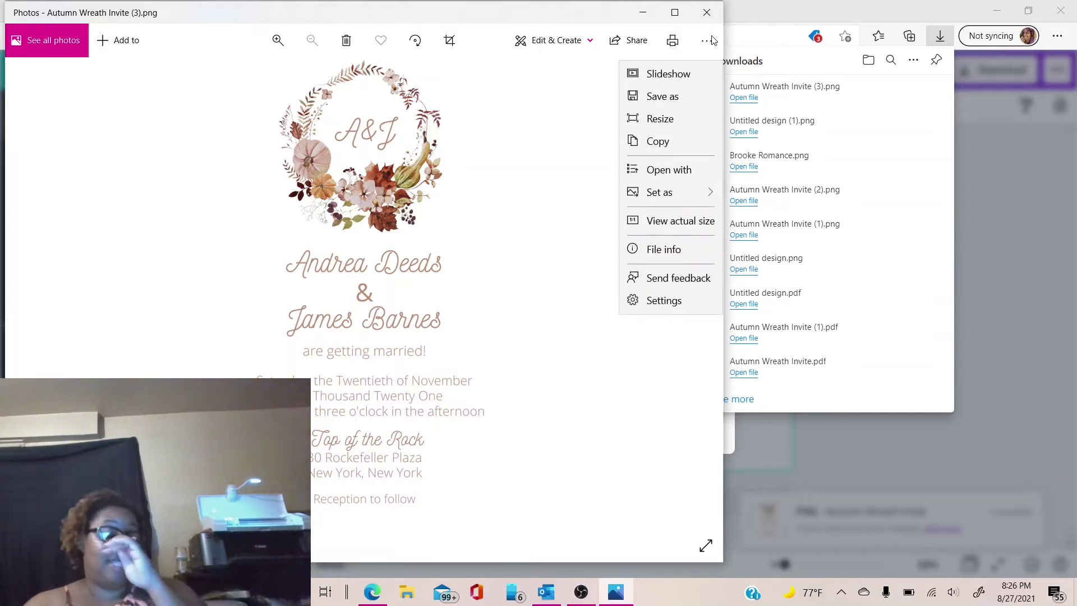
left_click(708, 40)
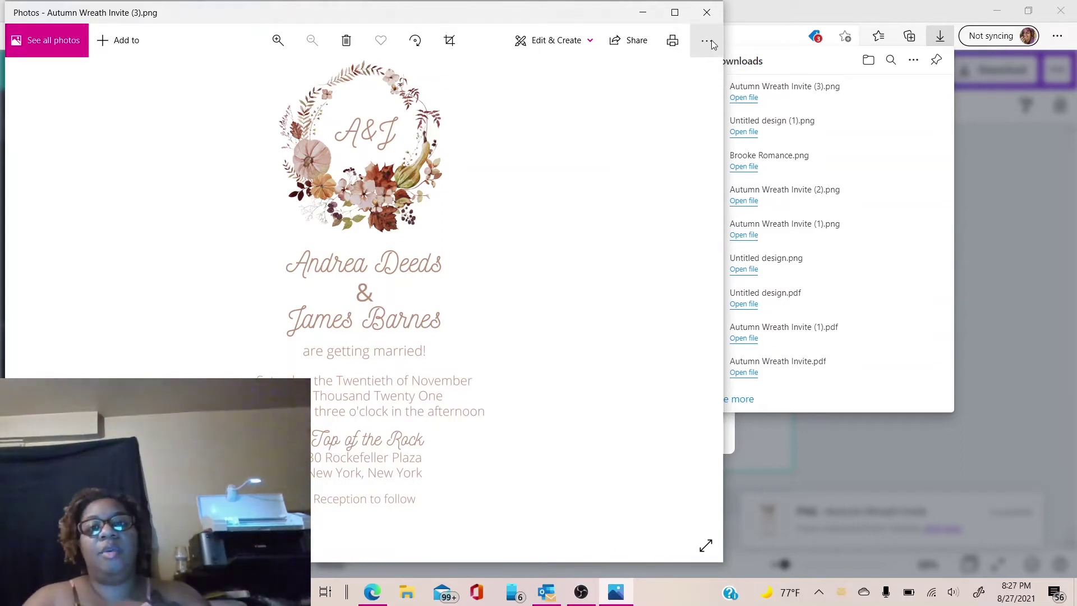
left_click(708, 40)
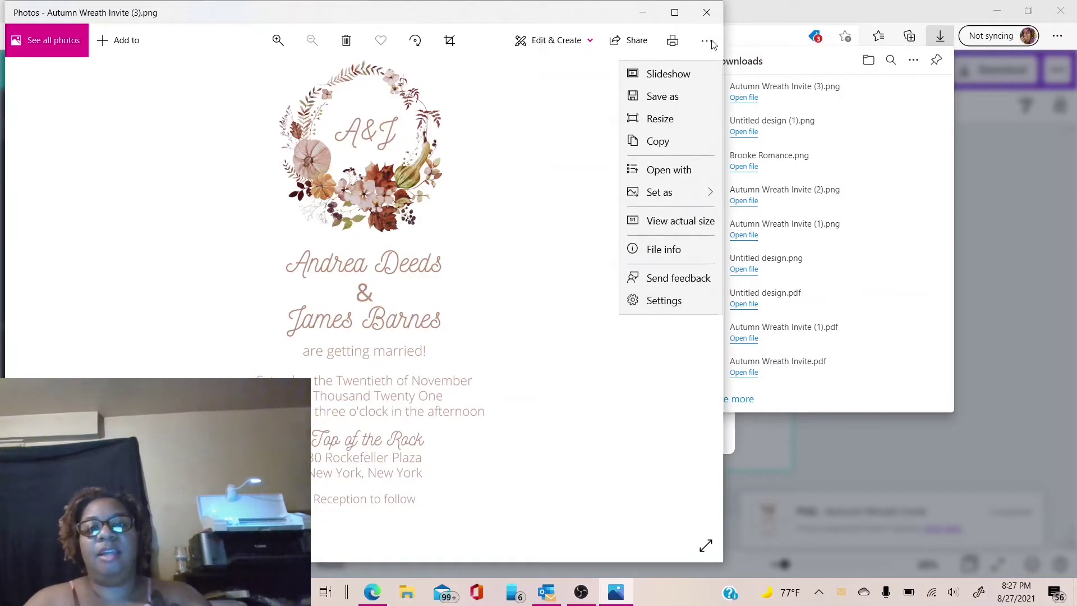
left_click(664, 101)
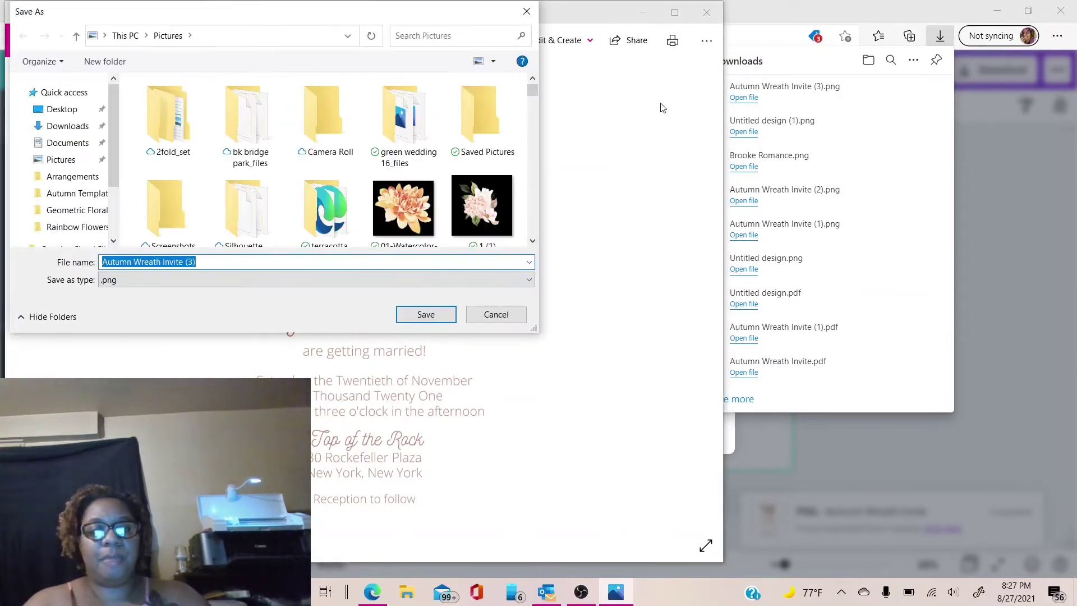
left_click(236, 265)
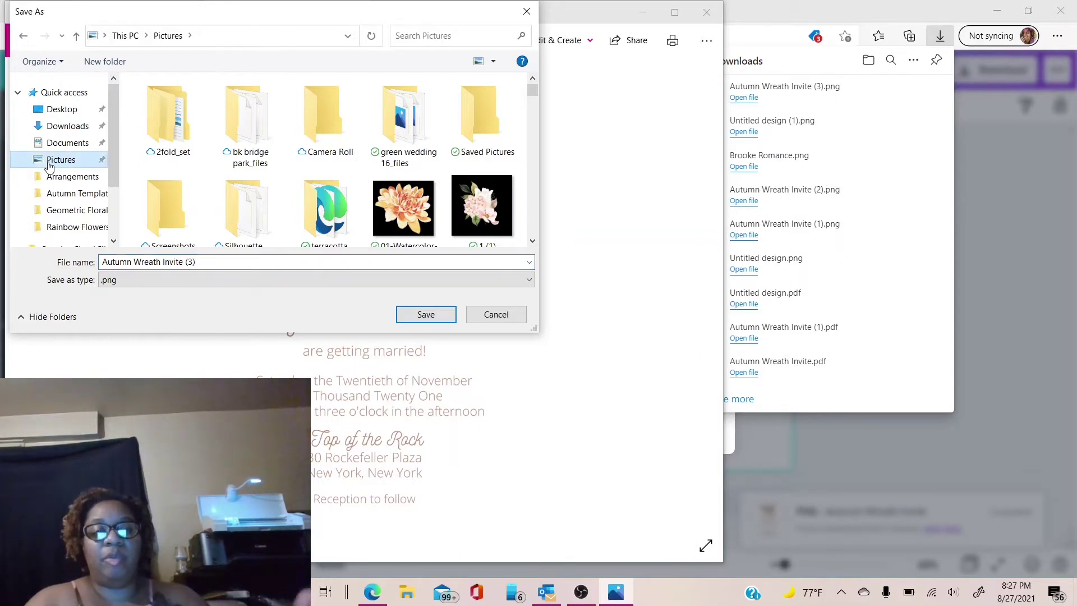
left_click(424, 314)
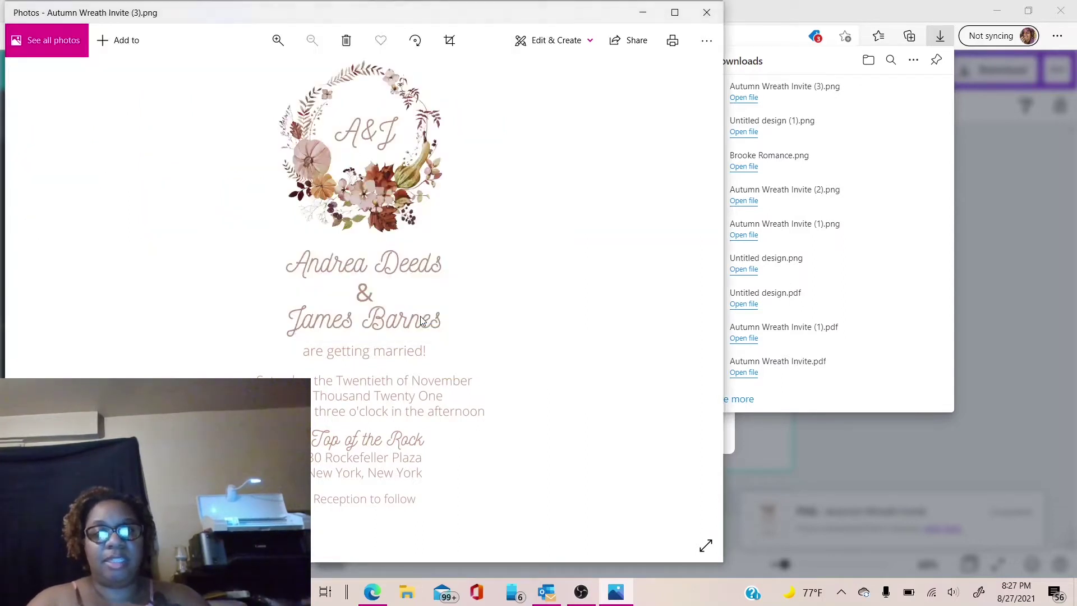
left_click(706, 11)
left_click(602, 125)
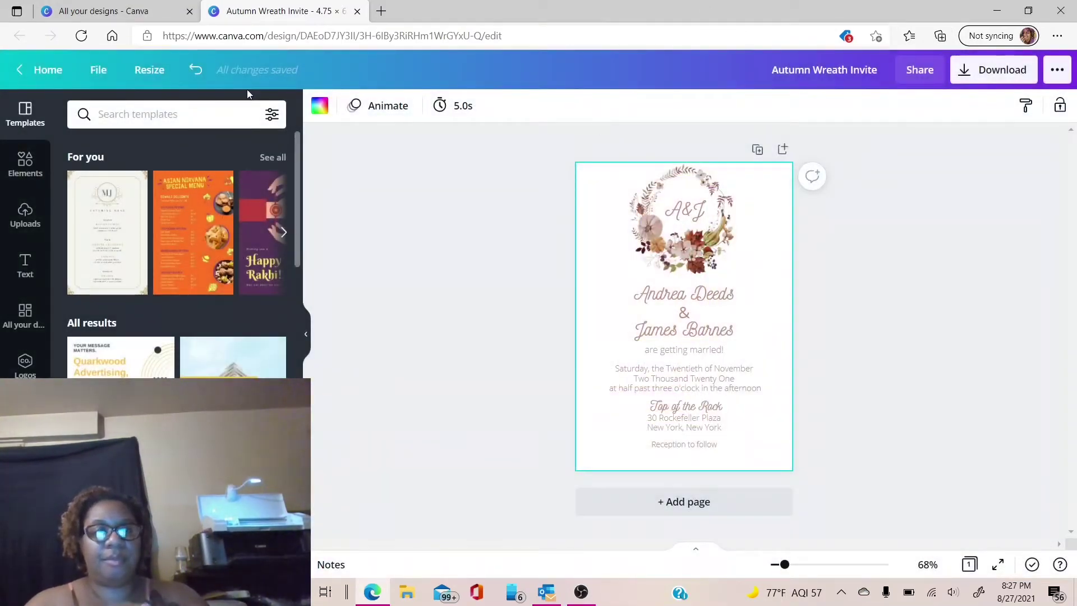
Close the invitation and create a new custom-size 11 × 8.5 in design.
left_click(356, 12)
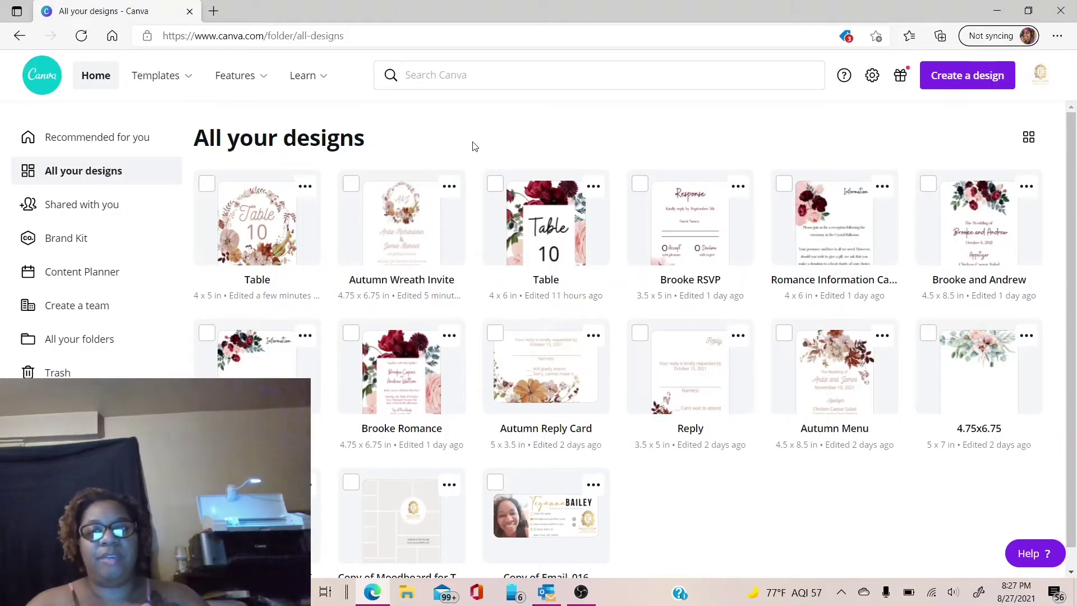
left_click(963, 82)
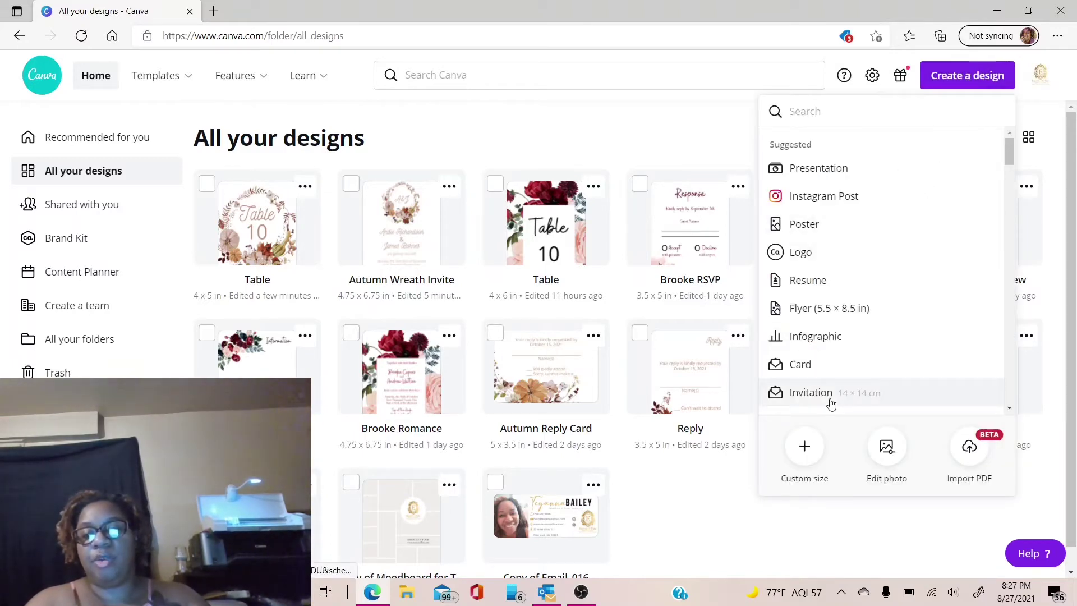
left_click(806, 446)
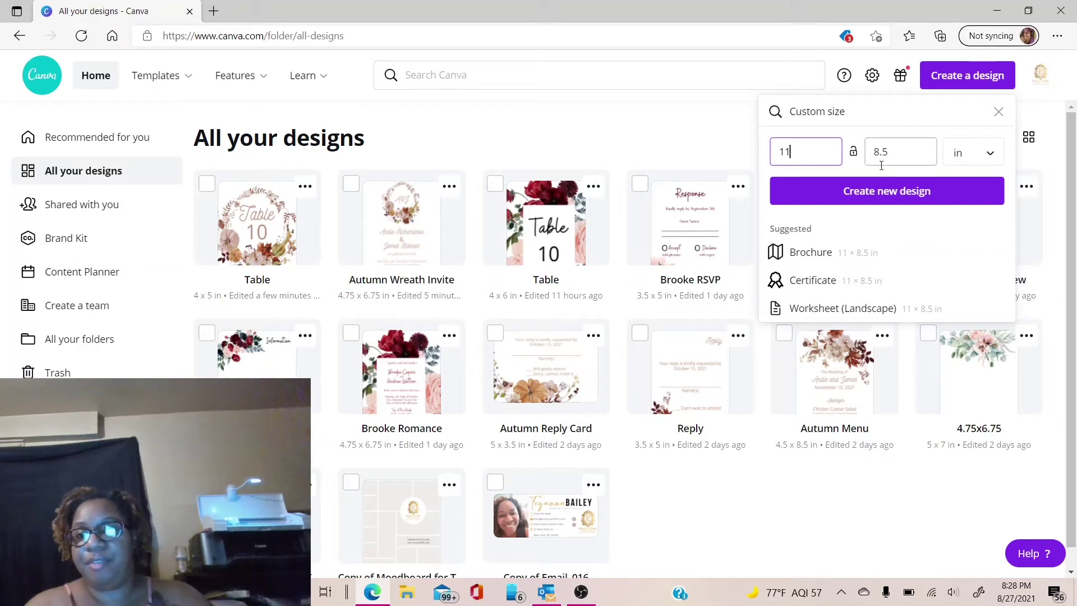
left_click(871, 202)
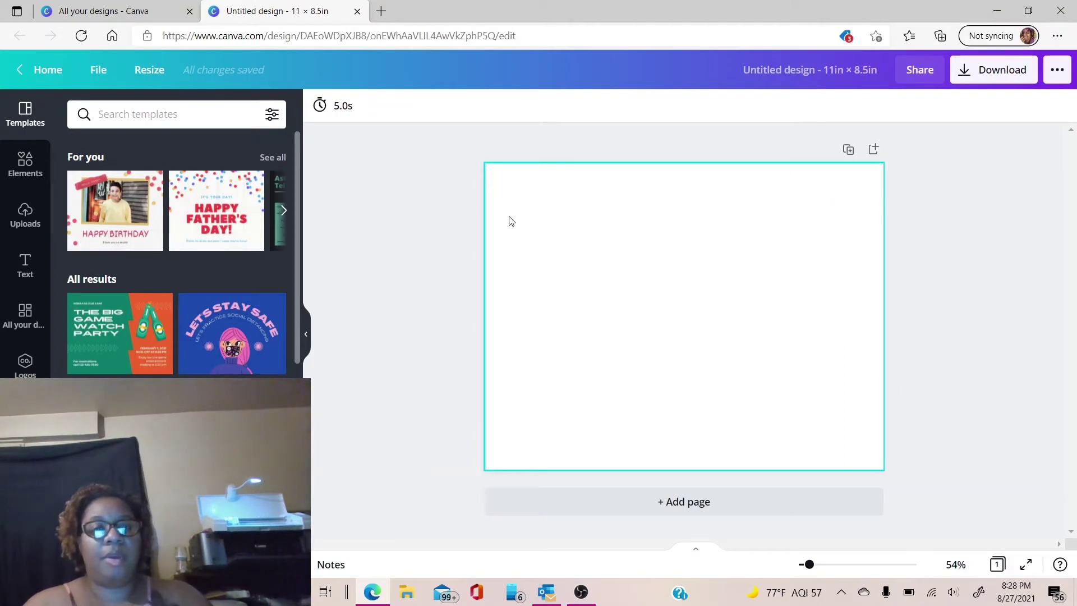
Search Elements for 'grid' and add the sky-and-hills grid to fill the page.
left_click(26, 166)
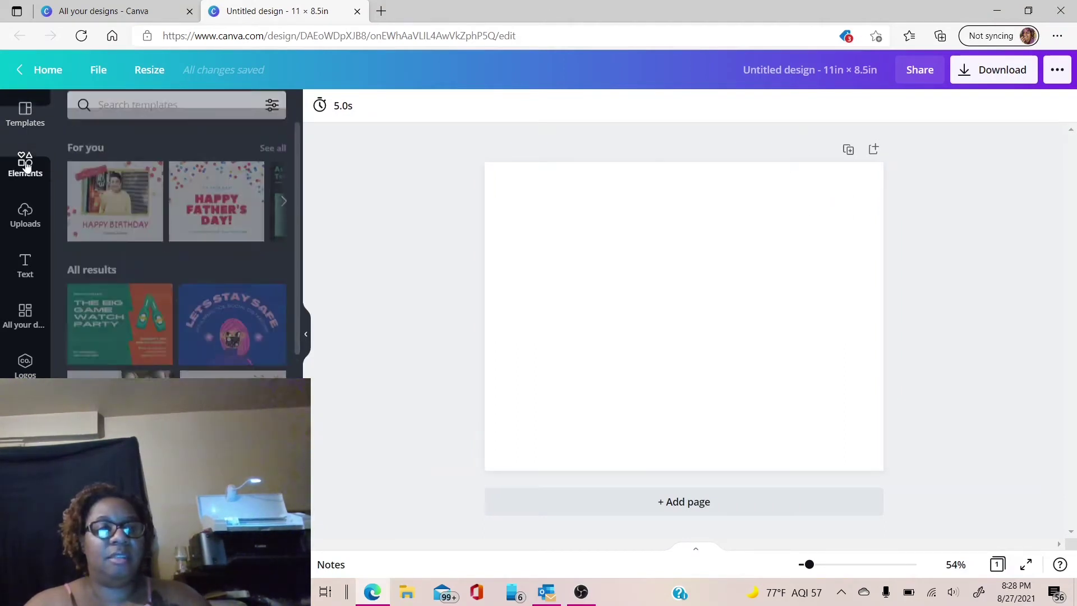
left_click(126, 111)
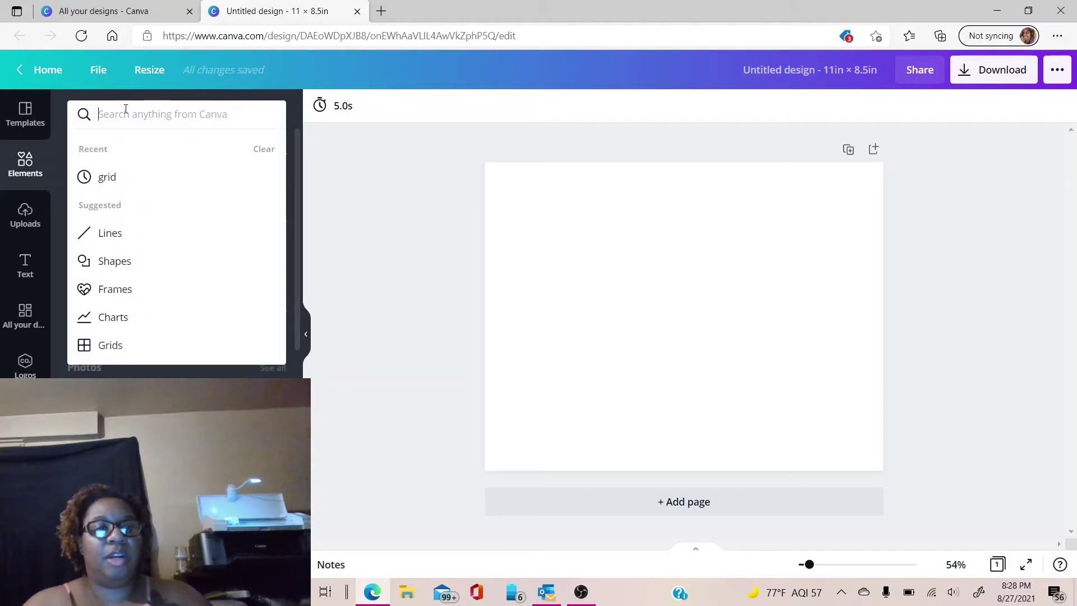
left_click(121, 179)
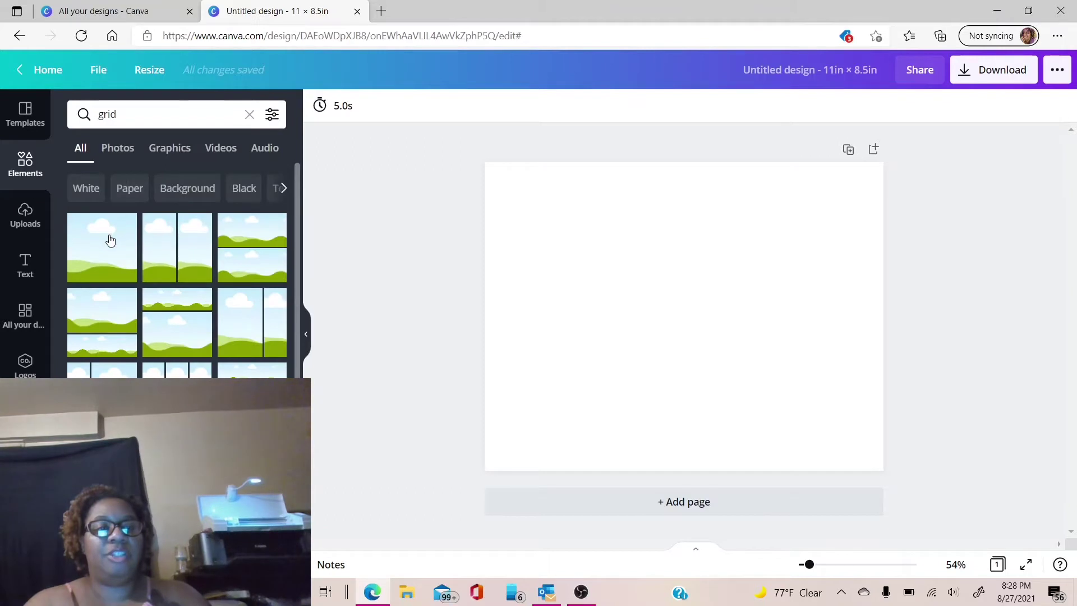
left_click(110, 240)
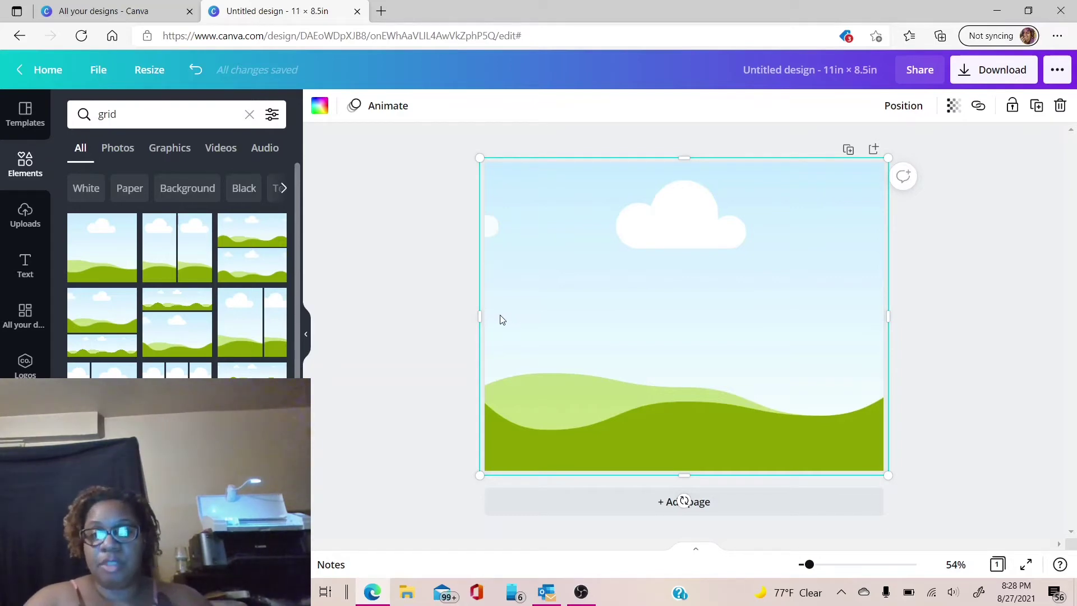
Resize the grid into a tall left panel, then duplicate it and place the copy beside it.
left_click_drag(482, 317, 716, 318)
left_click_drag(798, 172, 799, 231)
left_click_drag(813, 335, 600, 293)
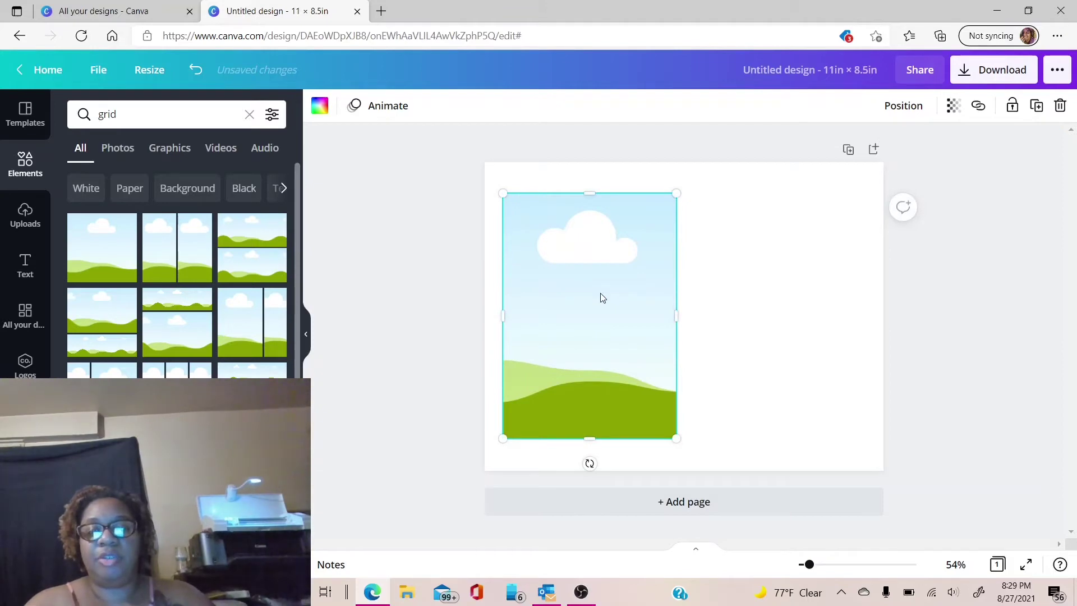
left_click(1038, 106)
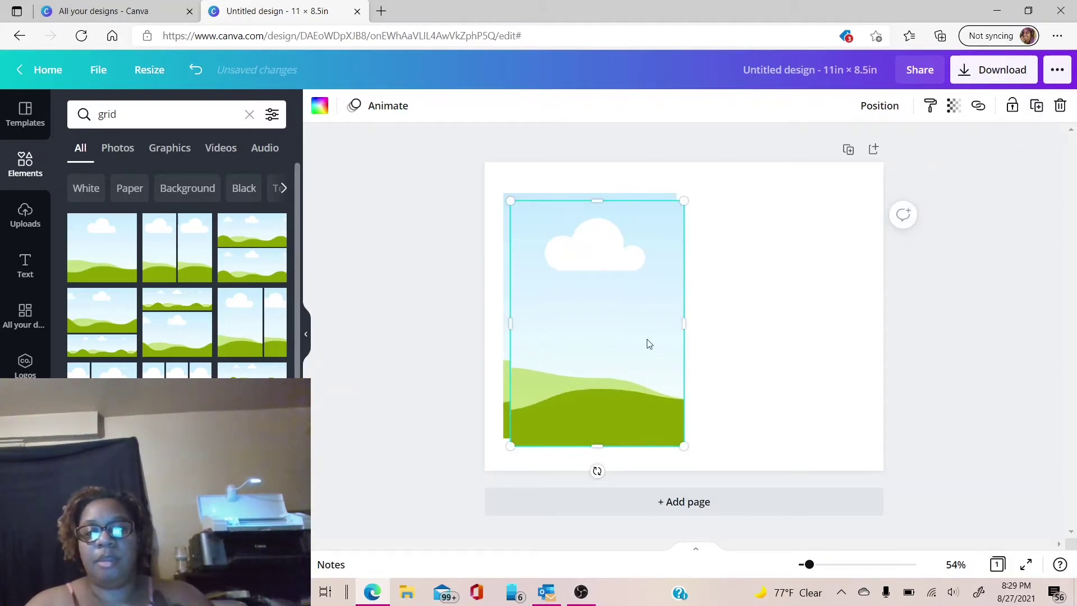
left_click_drag(648, 343, 826, 332)
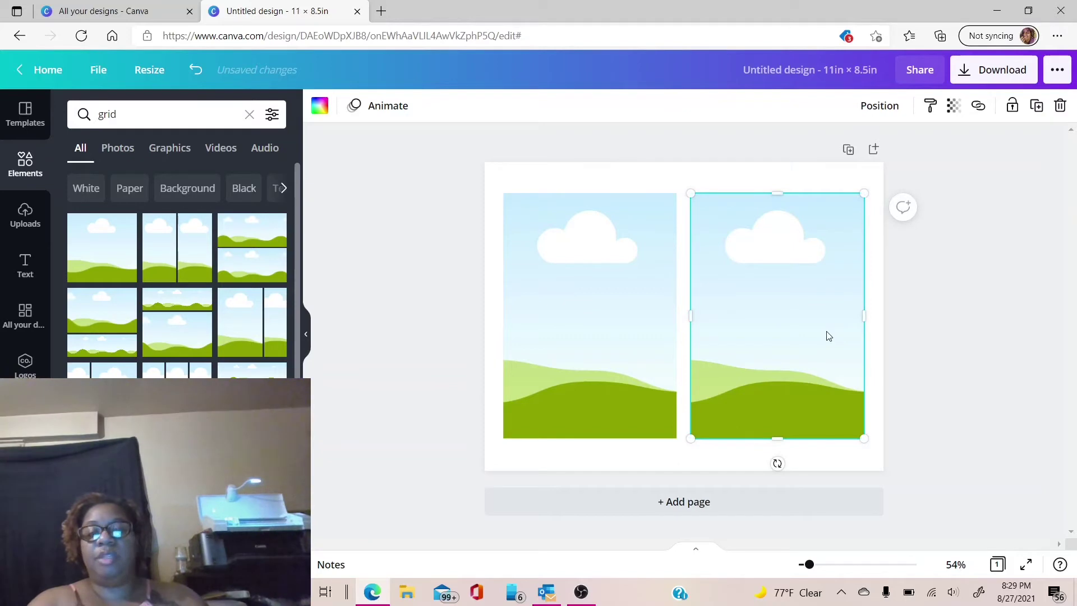
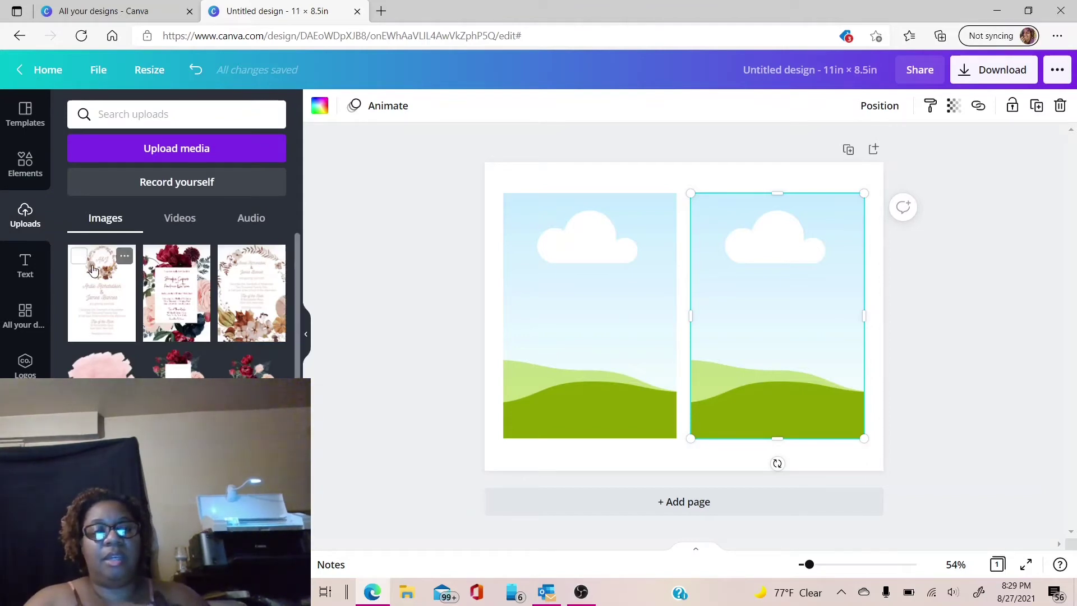
Upload 'Autumn Wreath Invite (3)' from the device and drop it into the left grid cell.
left_click(163, 147)
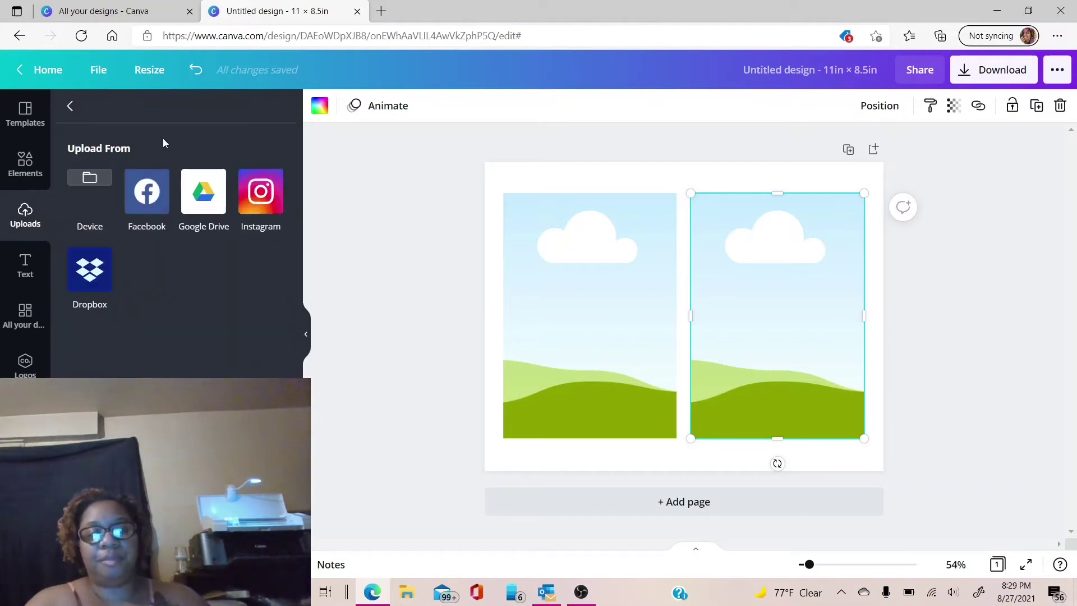
left_click(90, 180)
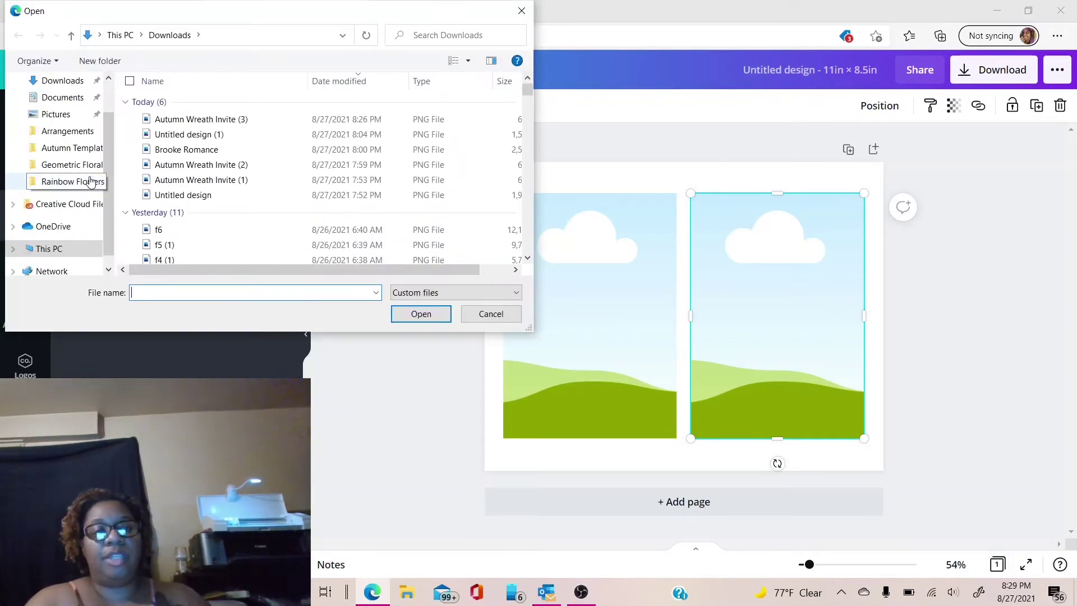
double_click(164, 124)
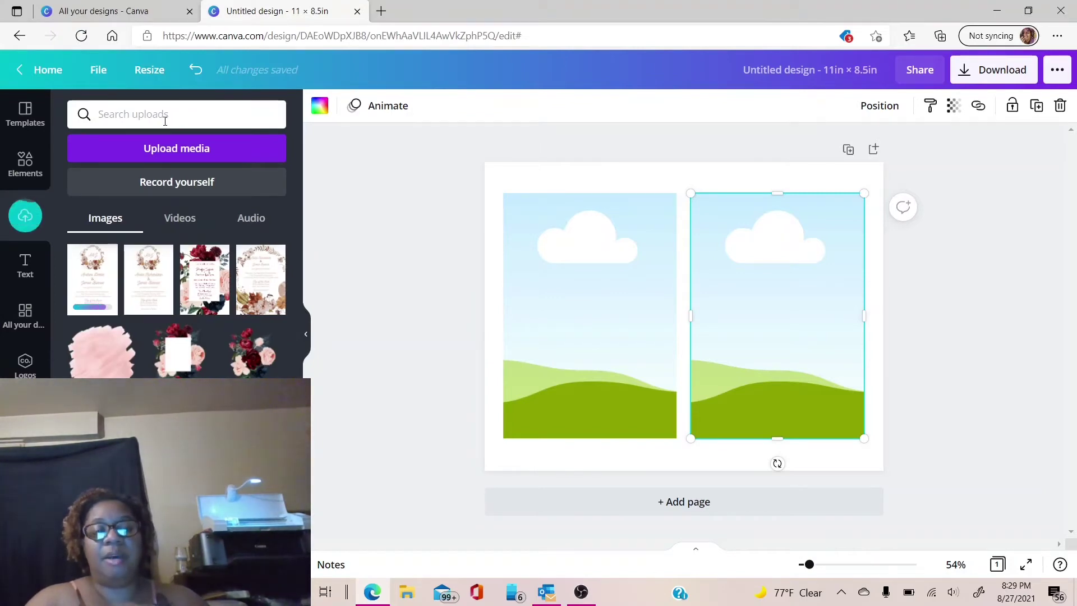
left_click(98, 289)
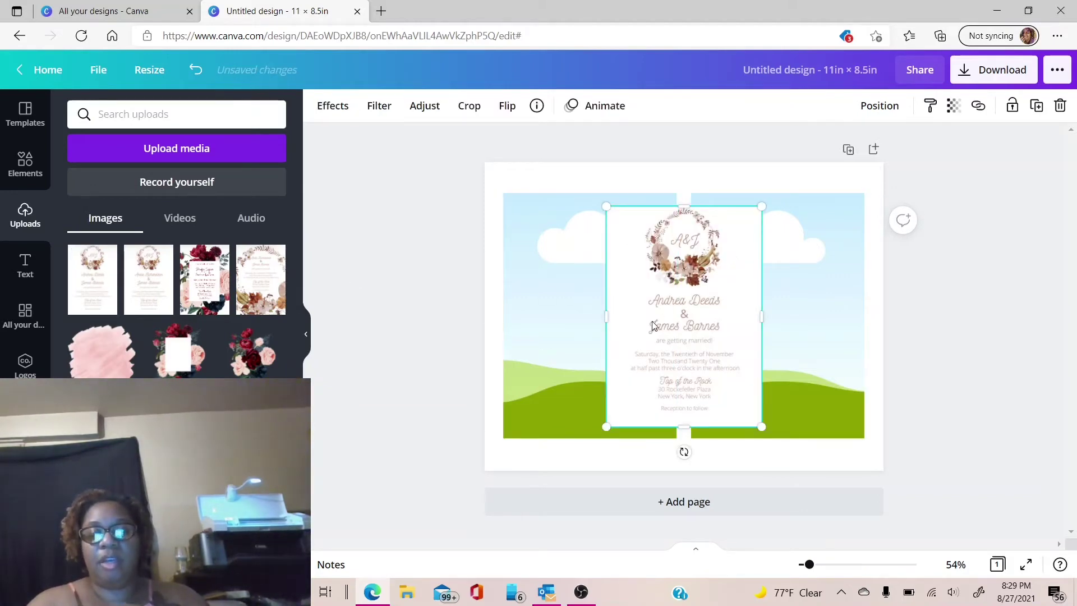
left_click_drag(653, 325, 565, 313)
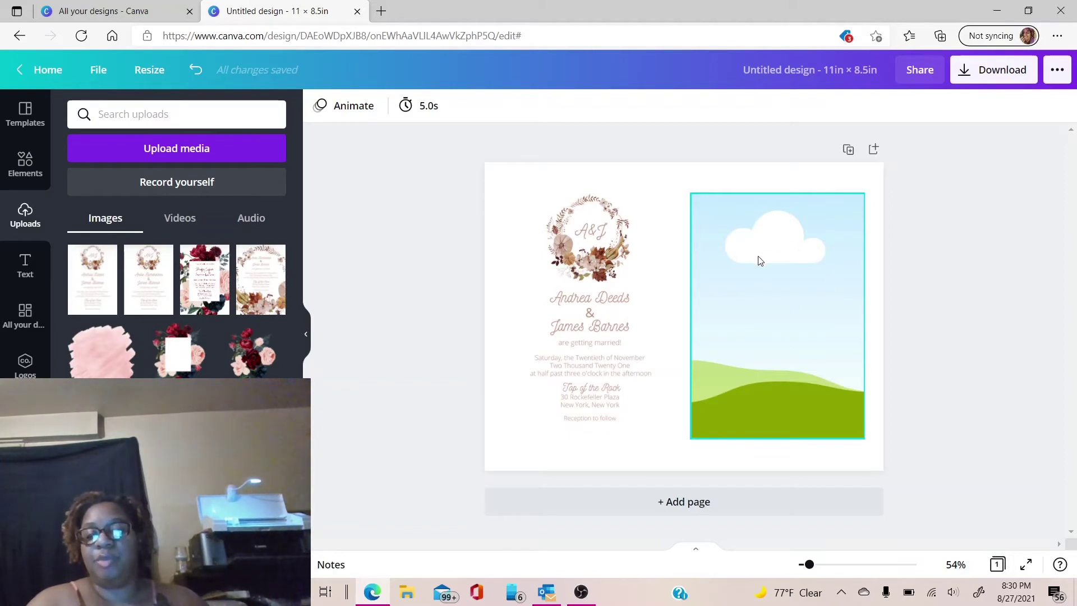
Fill the right grid cell's placeholder with light grey.
left_click(792, 331)
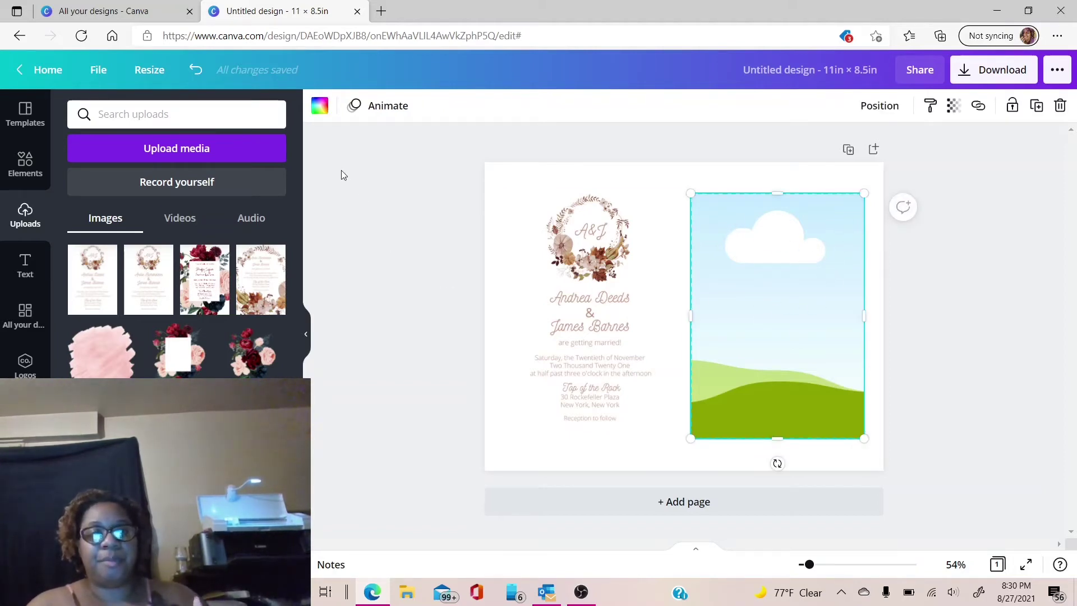
left_click(320, 106)
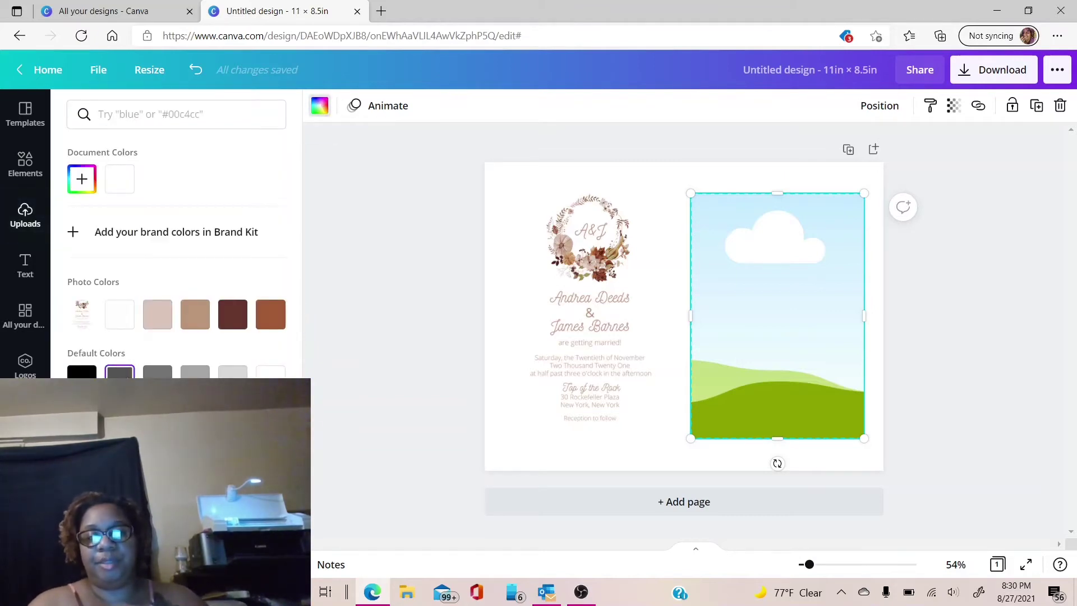
left_click(120, 372)
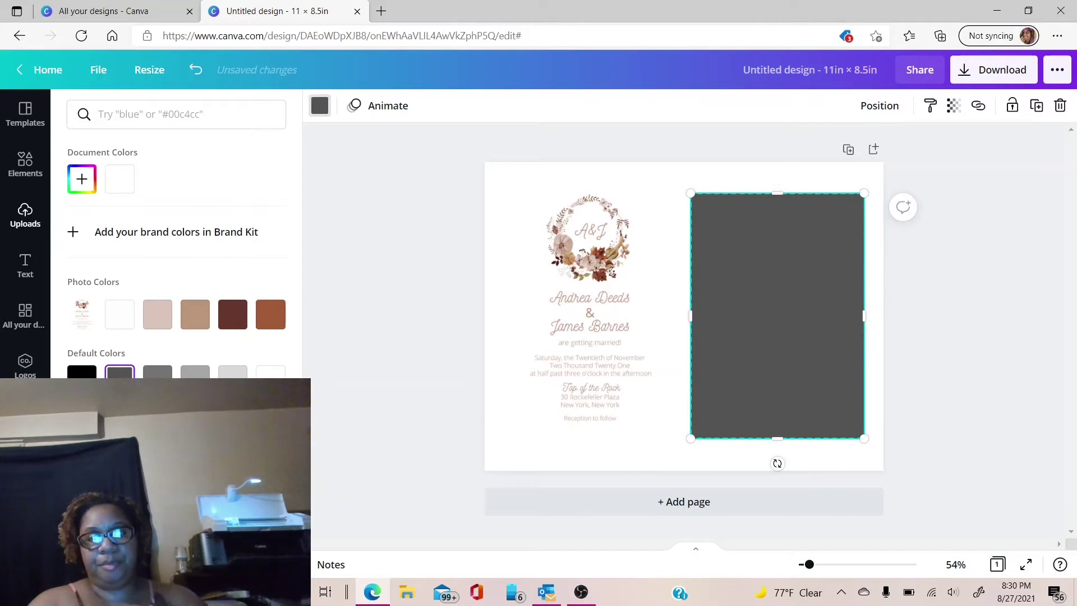
left_click(232, 372)
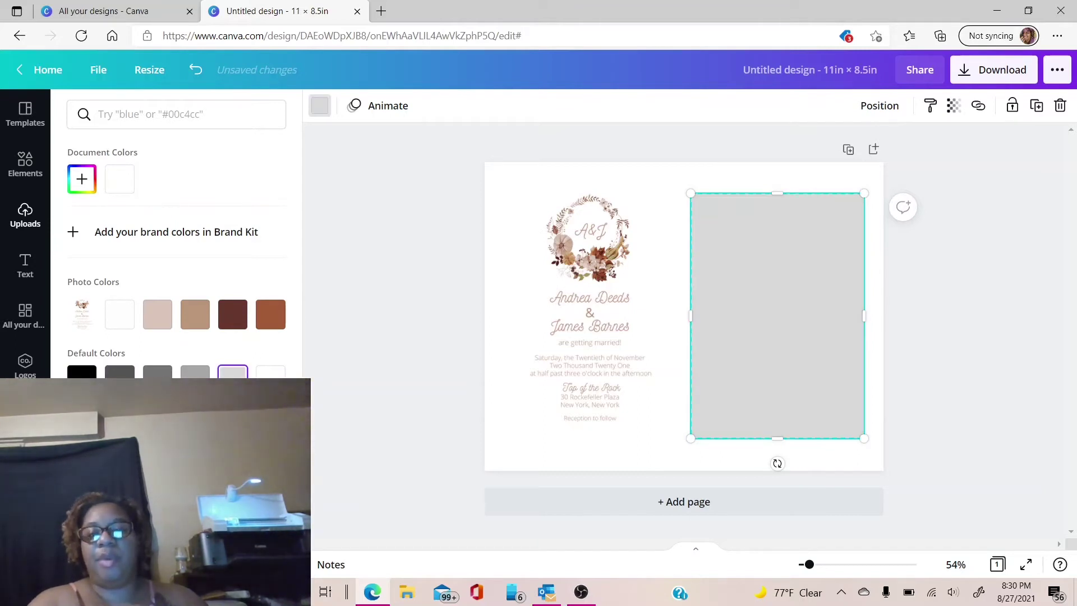
Place a second copy of the uploaded autumn wreath invitation into the right grid cell.
left_click(352, 382)
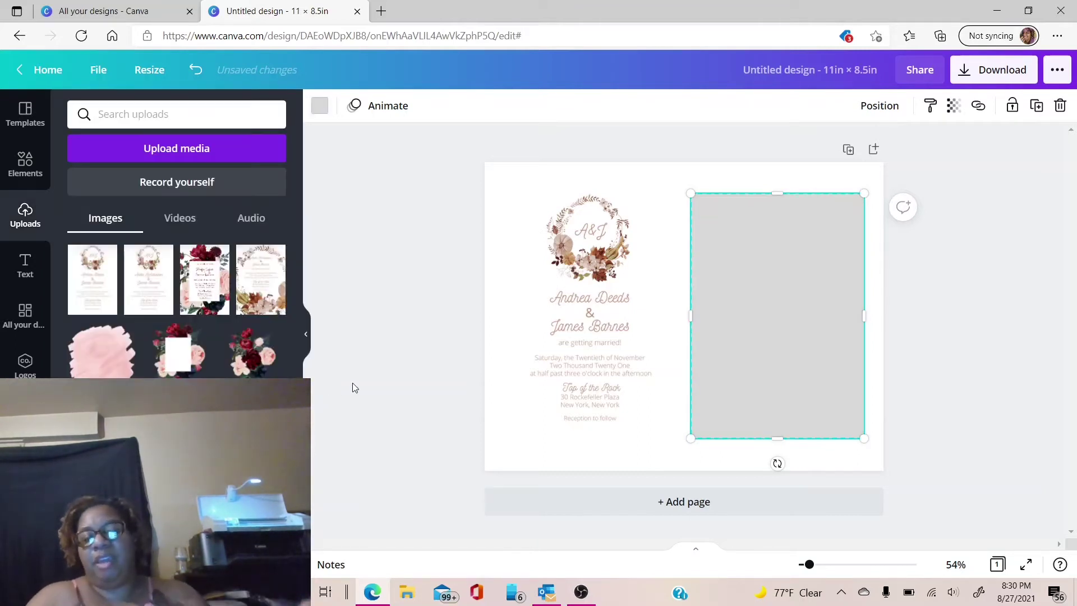
left_click(88, 295)
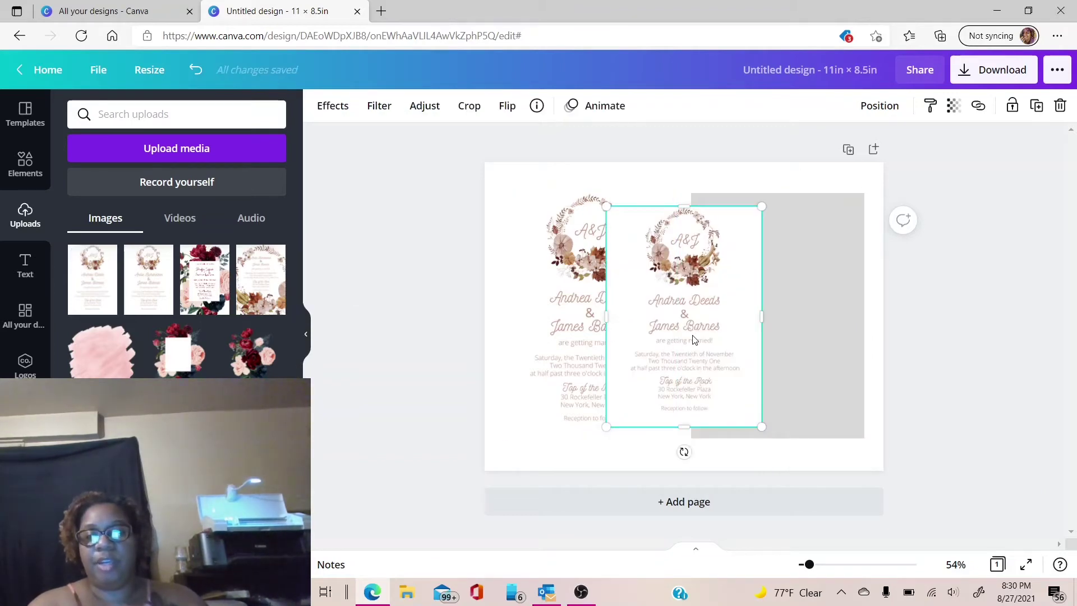
left_click_drag(694, 340, 770, 335)
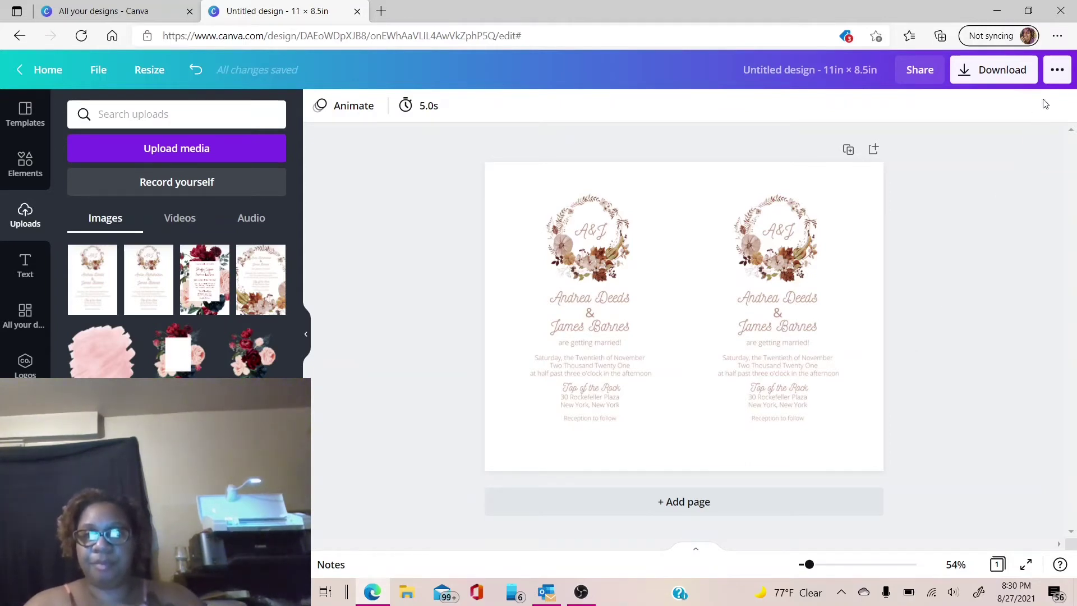
Download the page as a PNG and open the resulting 'Untitled design (2).png'.
left_click(1059, 71)
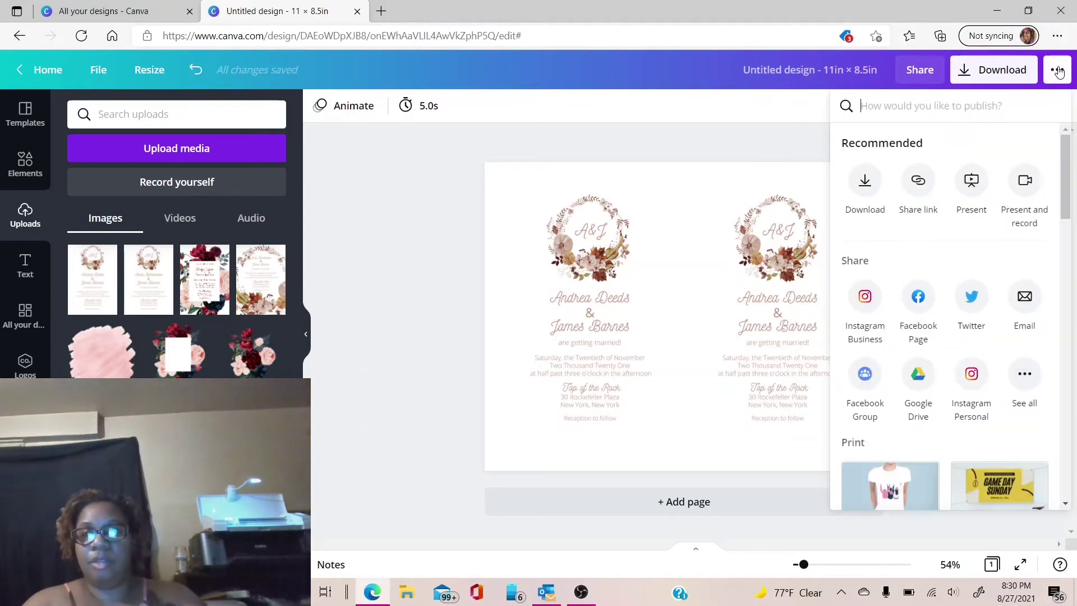
left_click(996, 76)
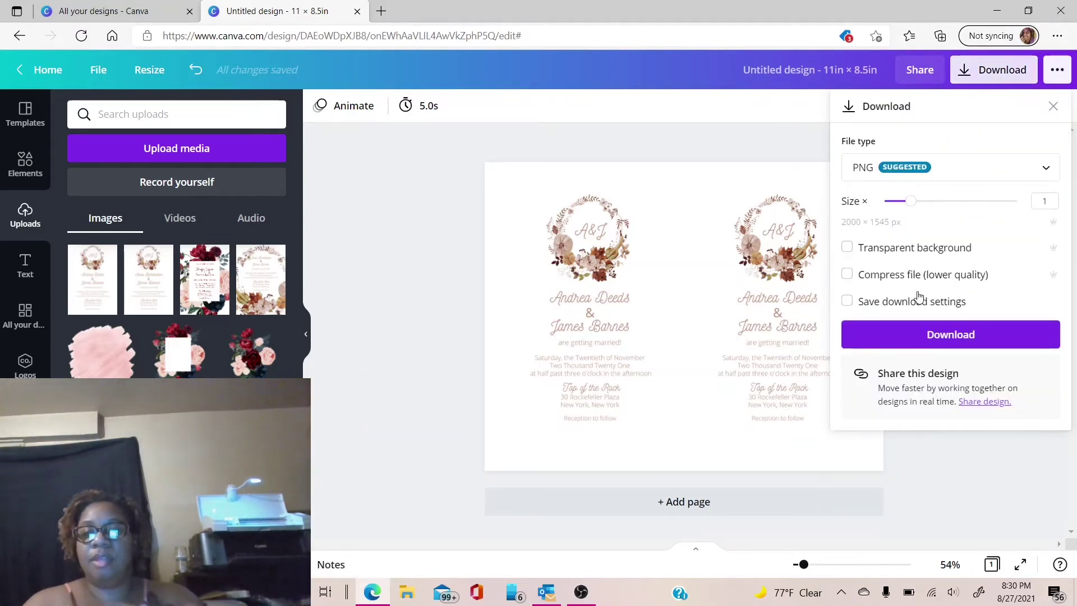
left_click(920, 335)
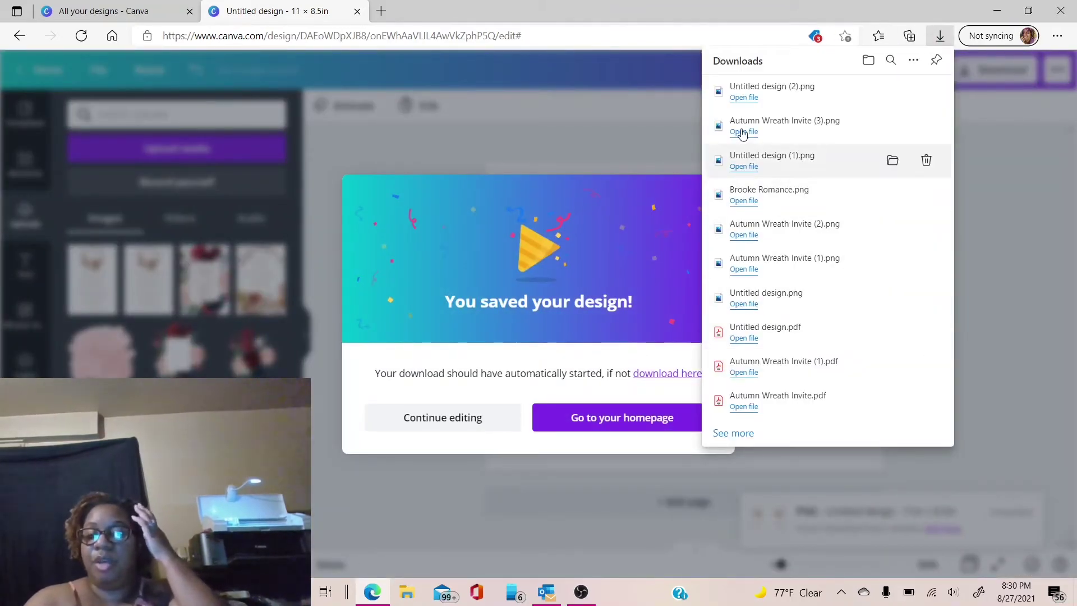
left_click(733, 100)
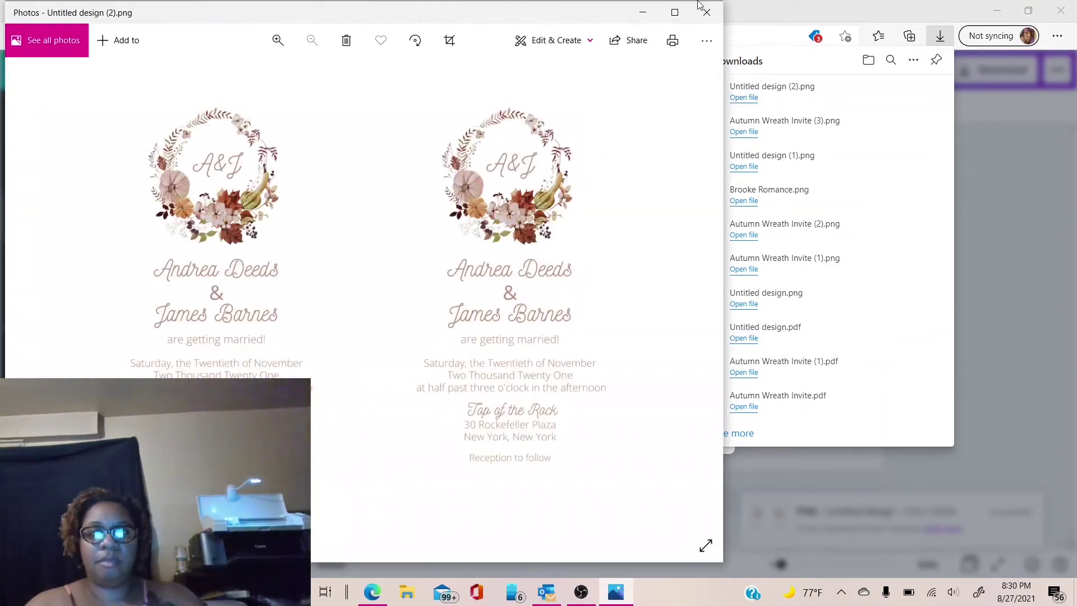
Bring up the Photos print dialog for the two-invitation image.
left_click(671, 41)
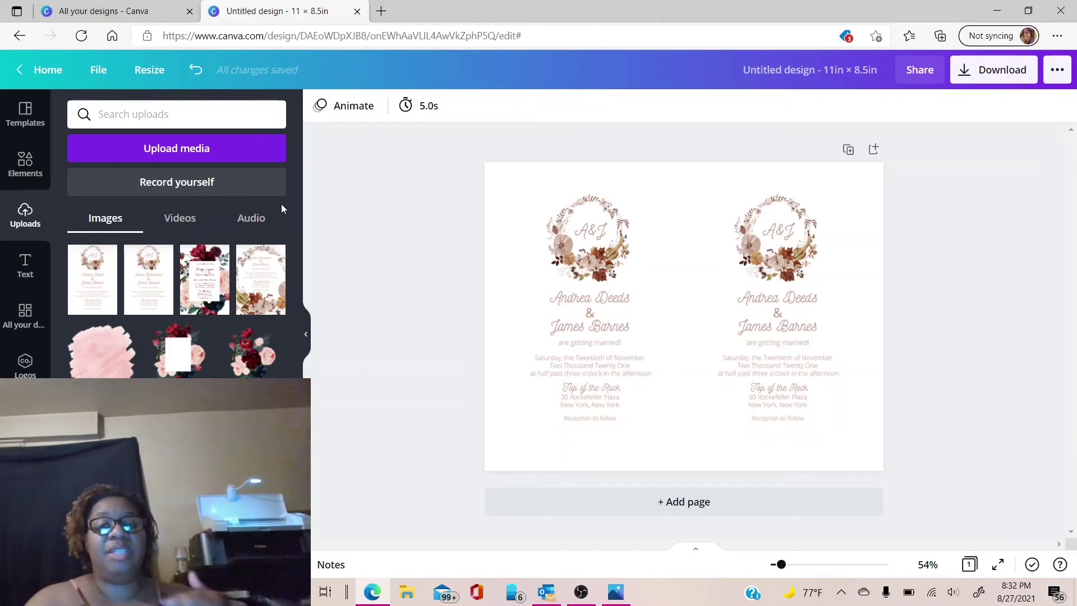
Dismiss the Create a design panel and open the Autumn Wreath Invite and Table designs in new tabs.
left_click(116, 11)
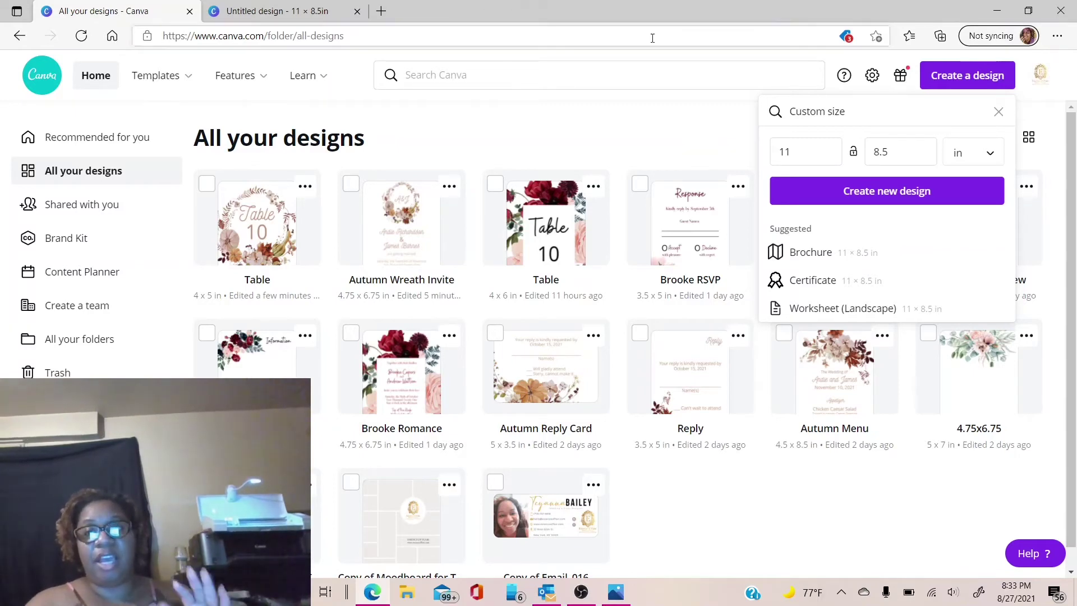
left_click(998, 111)
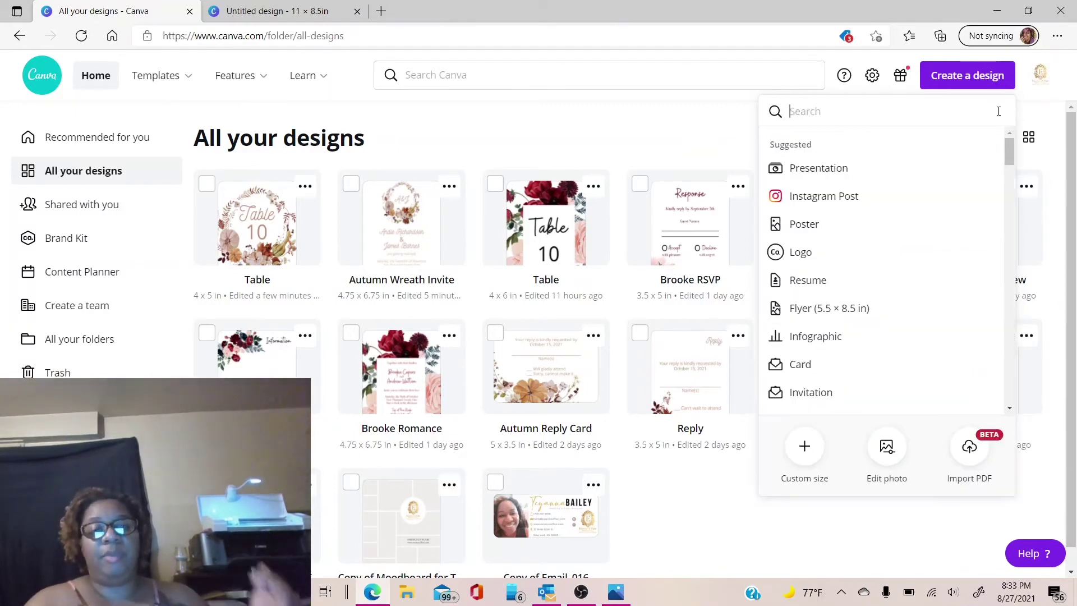
left_click(744, 124)
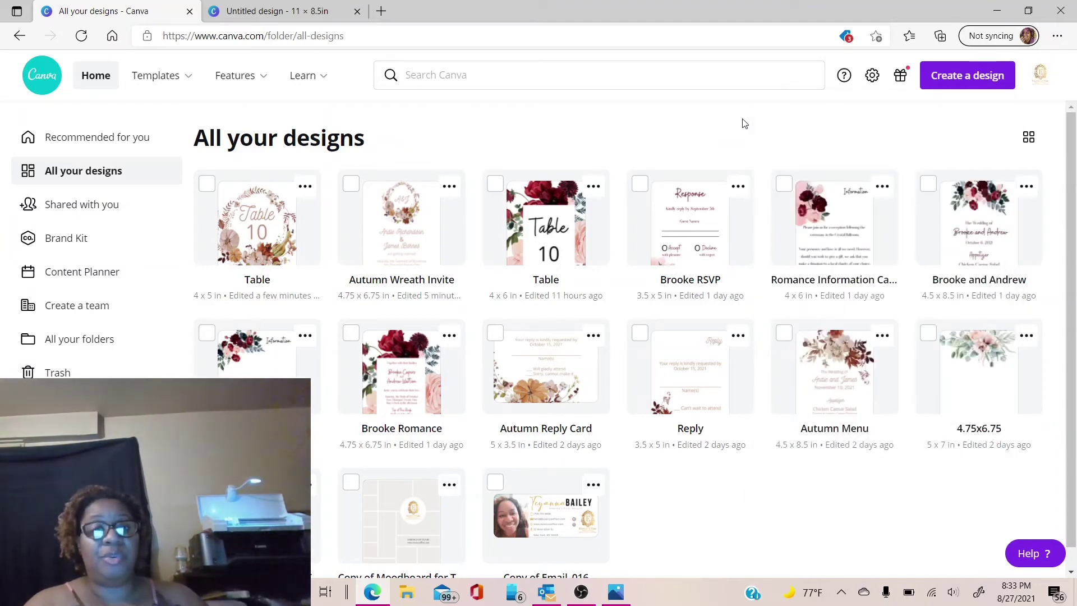
left_click(395, 230)
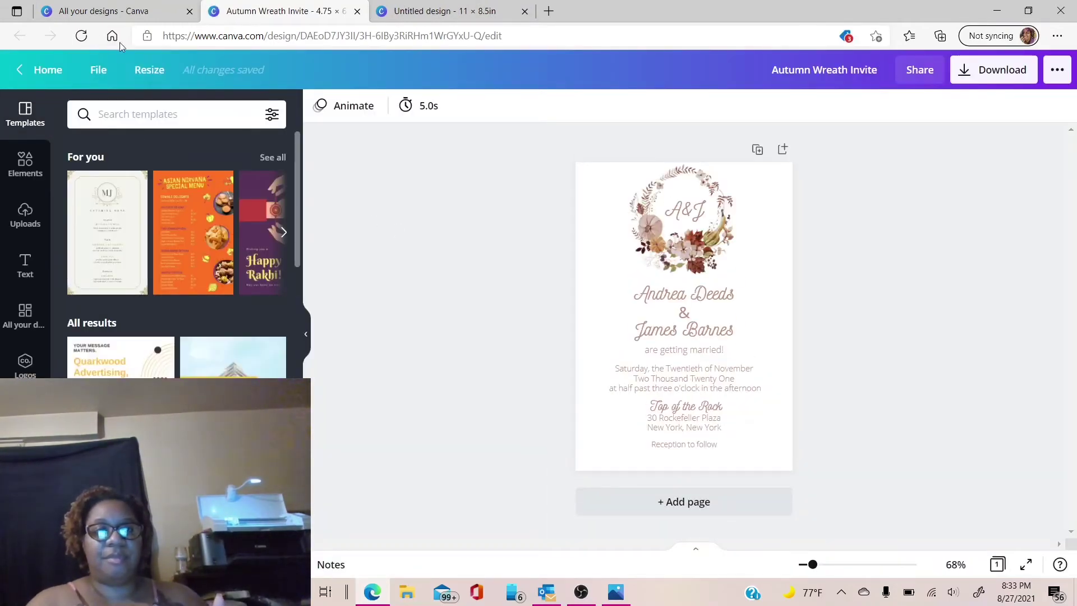
left_click(107, 11)
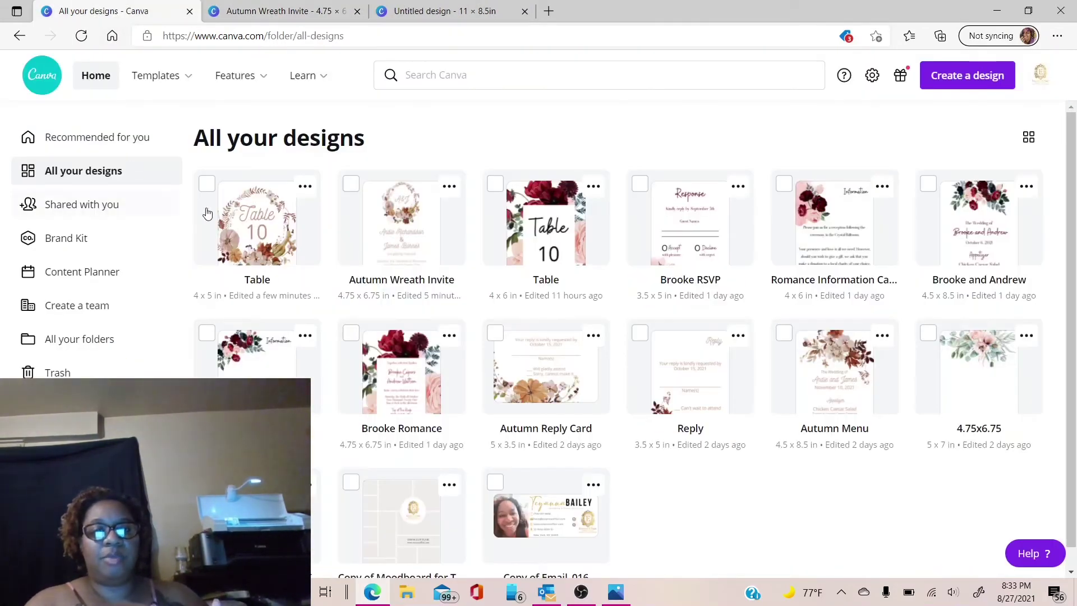
left_click(236, 221)
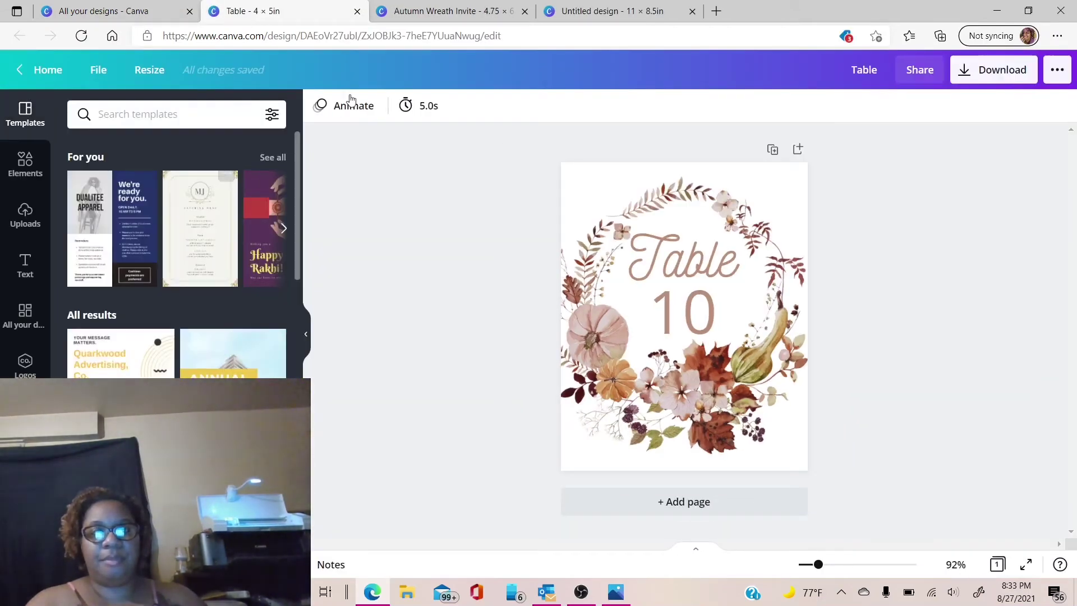
left_click(149, 10)
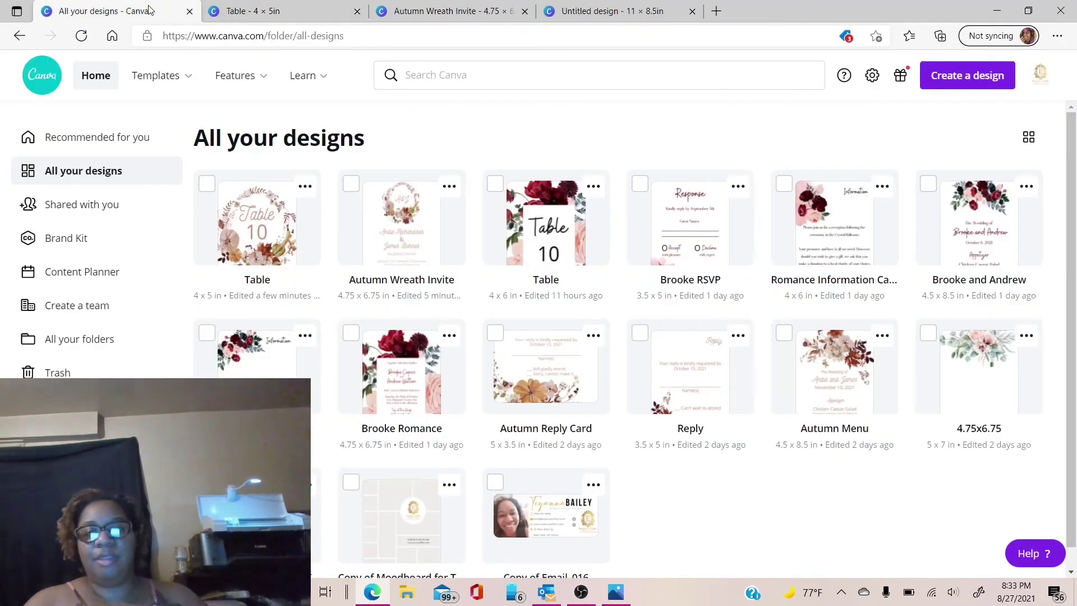
Open the Reply card and Autumn Menu designs in new tabs, closing the RSVP card.
left_click(696, 219)
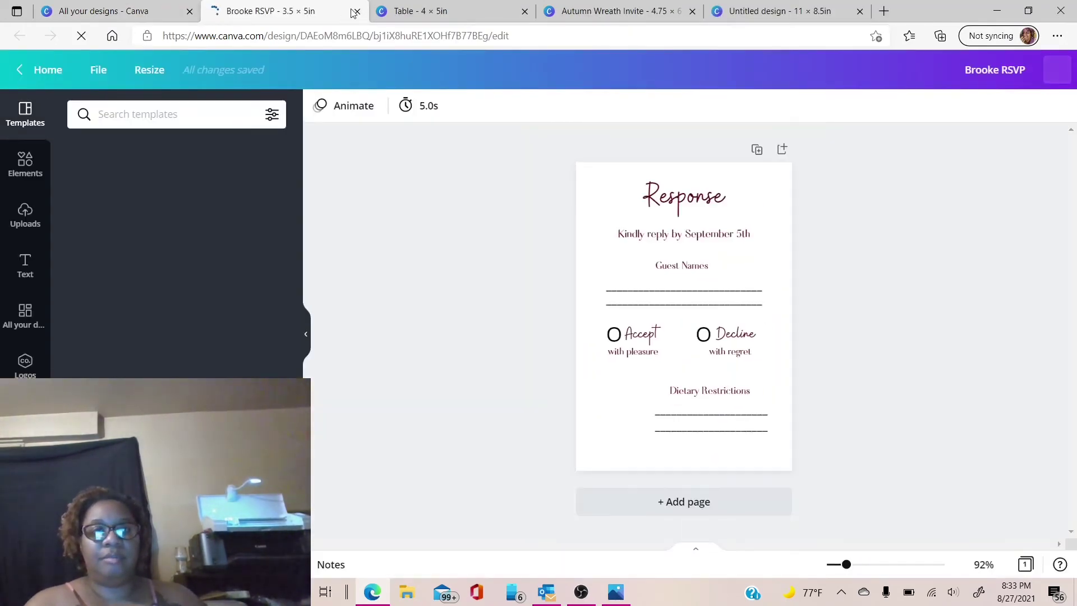
left_click(355, 11)
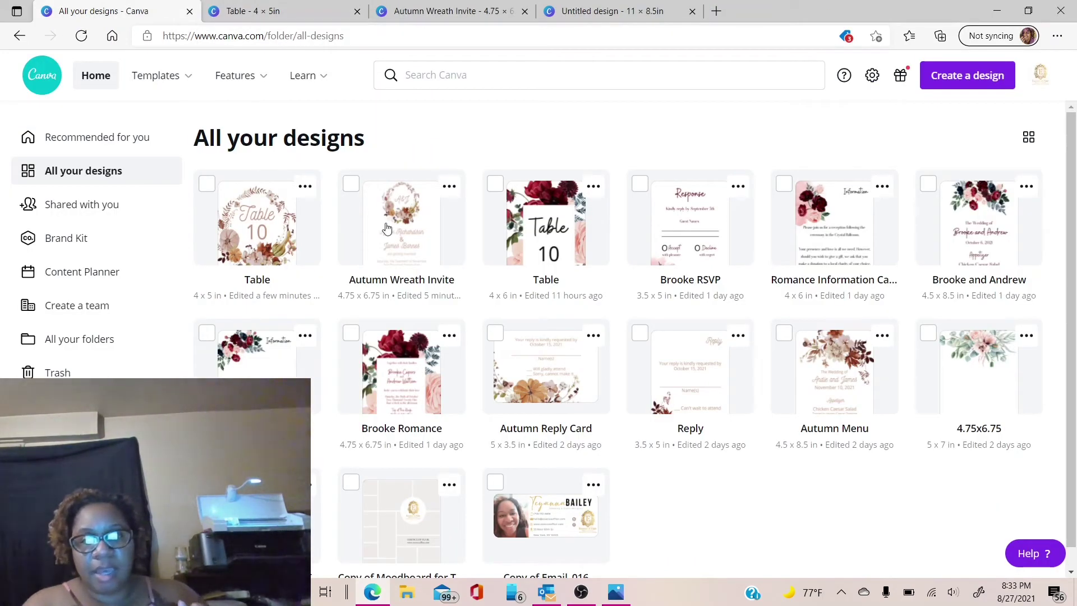
left_click(681, 395)
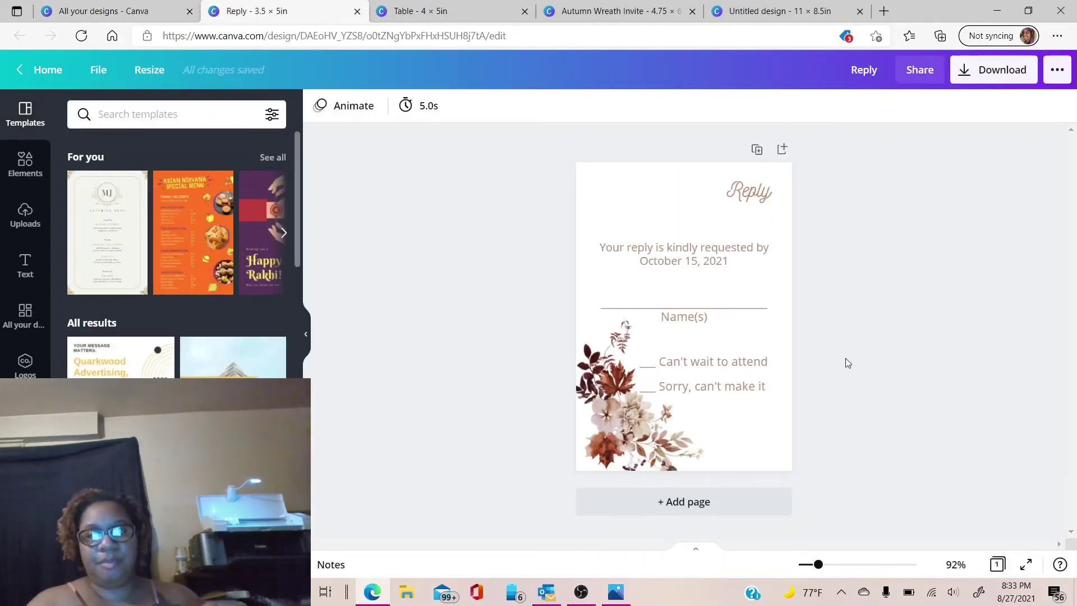
left_click(143, 8)
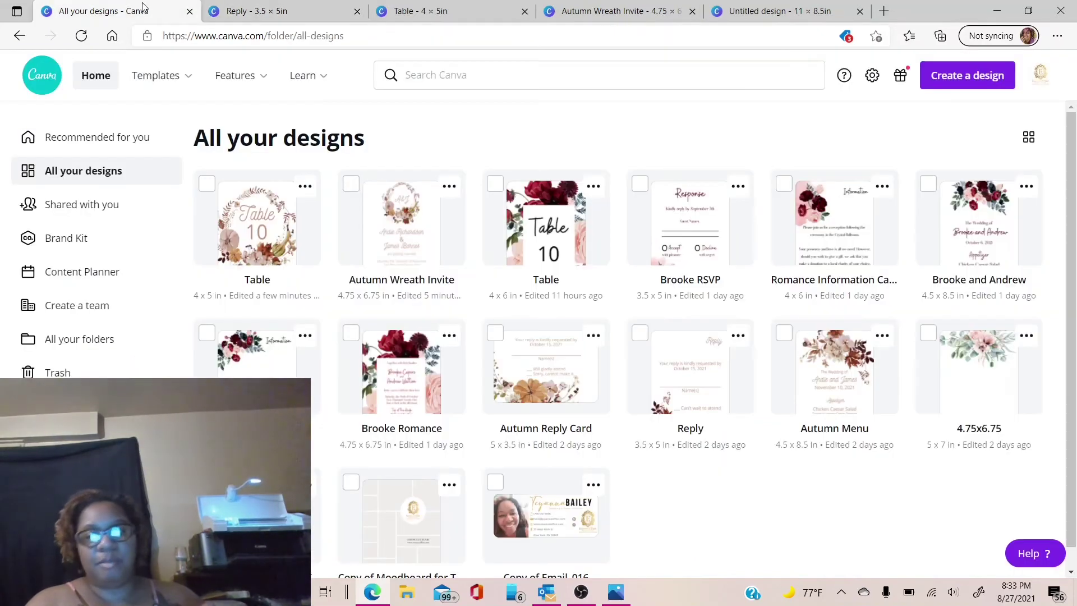
left_click(803, 381)
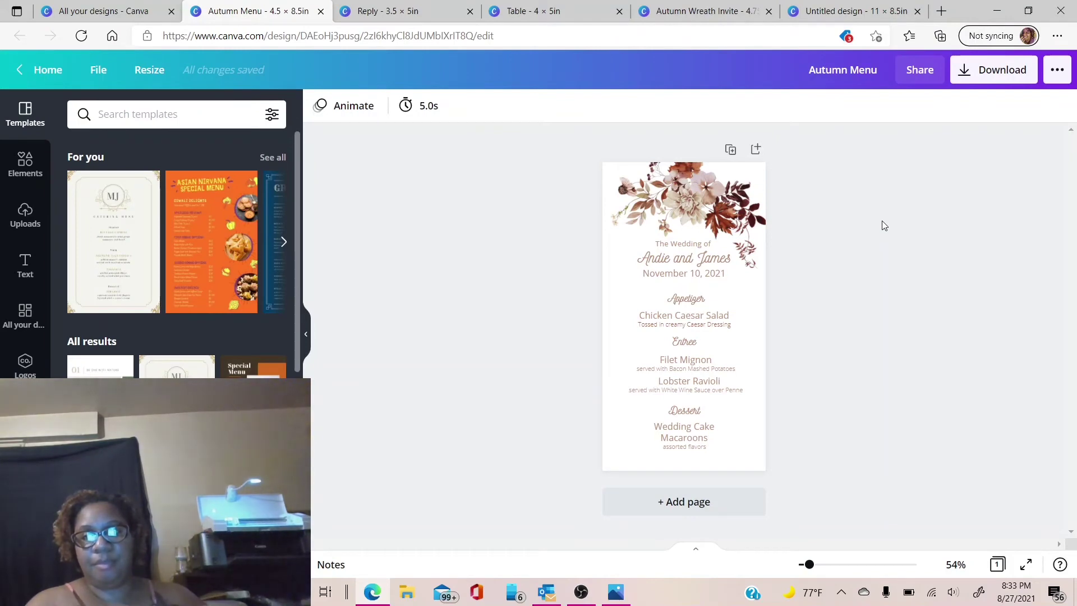
left_click(132, 6)
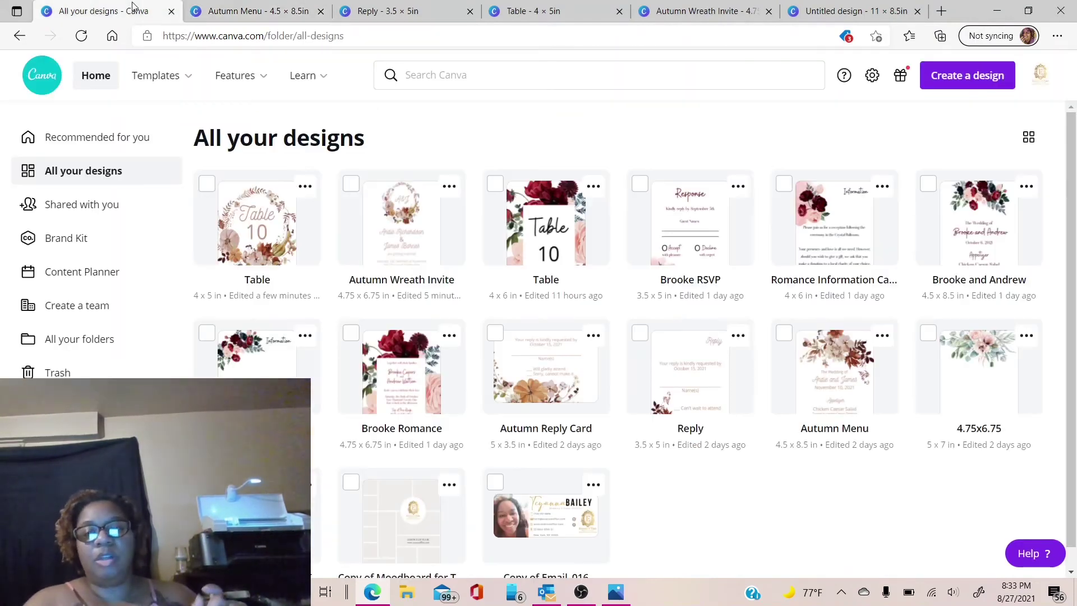